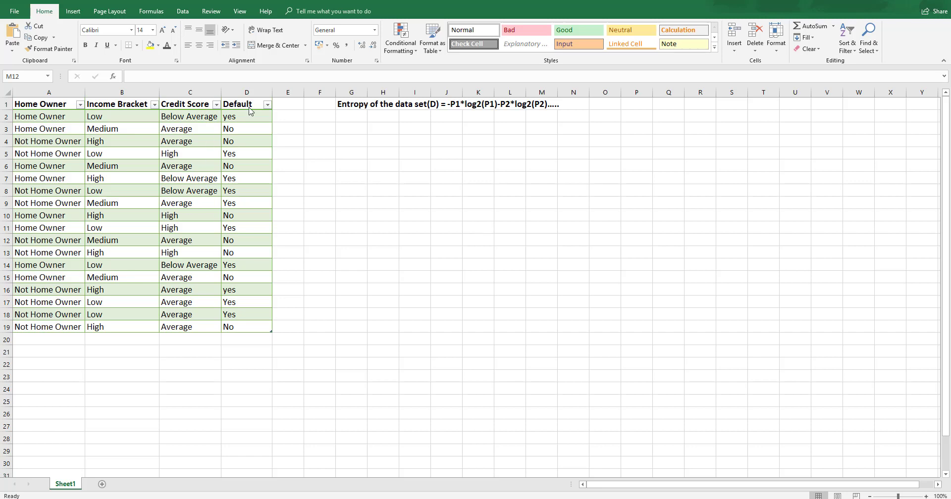
# Step: Count the Yes defaults in D21 with =COUNTIF(Table1[Default],"Yes"), giving 10
pyautogui.moveTo(250, 117); pyautogui.dragTo(240, 328)
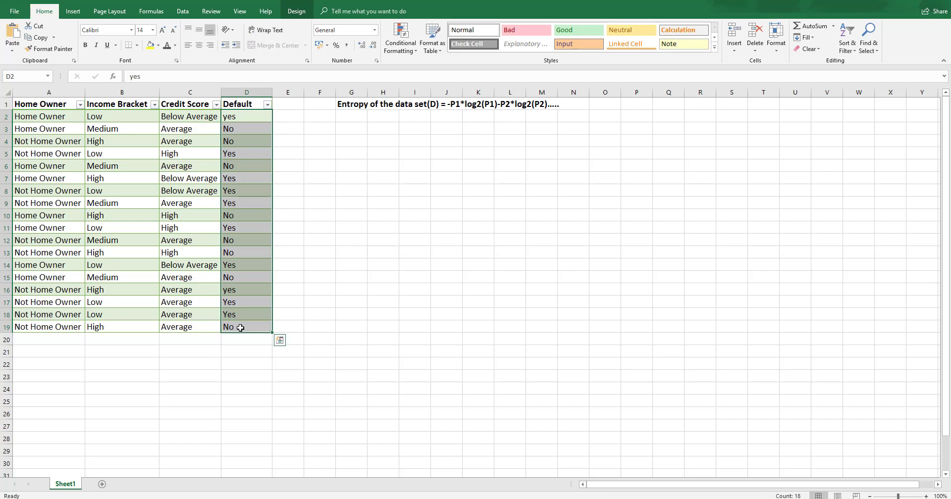
pyautogui.click(231, 352)
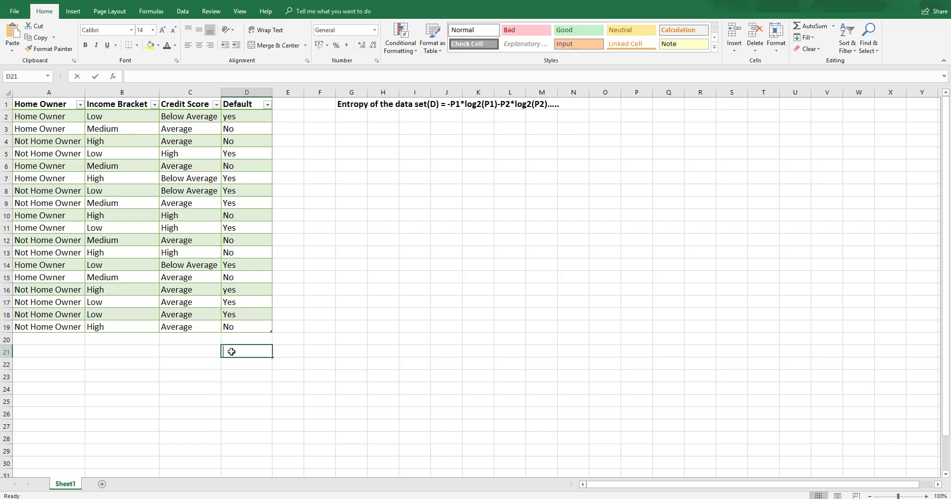
pyautogui.write('=coun')
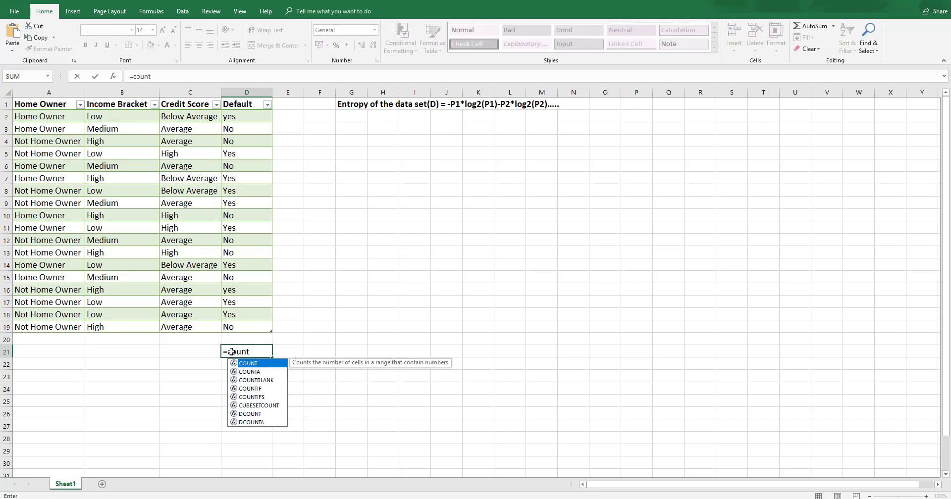
pyautogui.write('t')
pyautogui.press('Down')
pyautogui.press('Down')
pyautogui.press('Down')
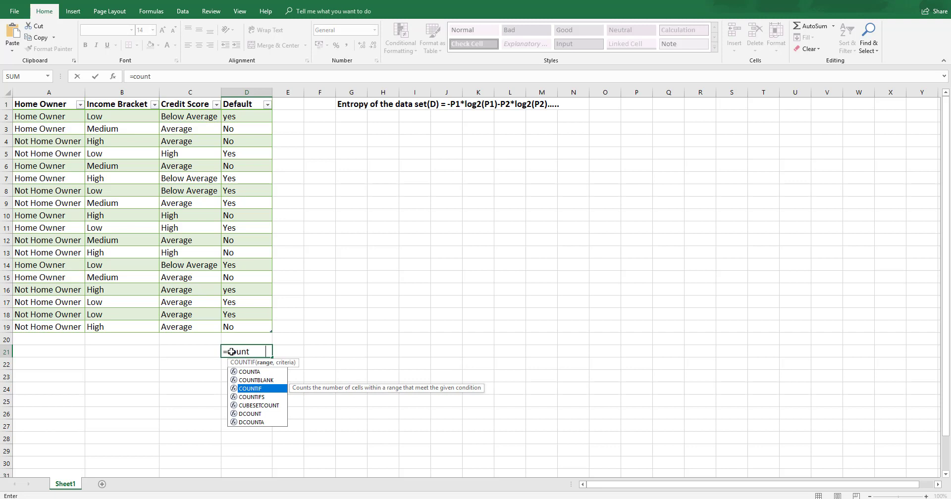
pyautogui.press('Tab')
pyautogui.moveTo(265, 117); pyautogui.dragTo(258, 330)
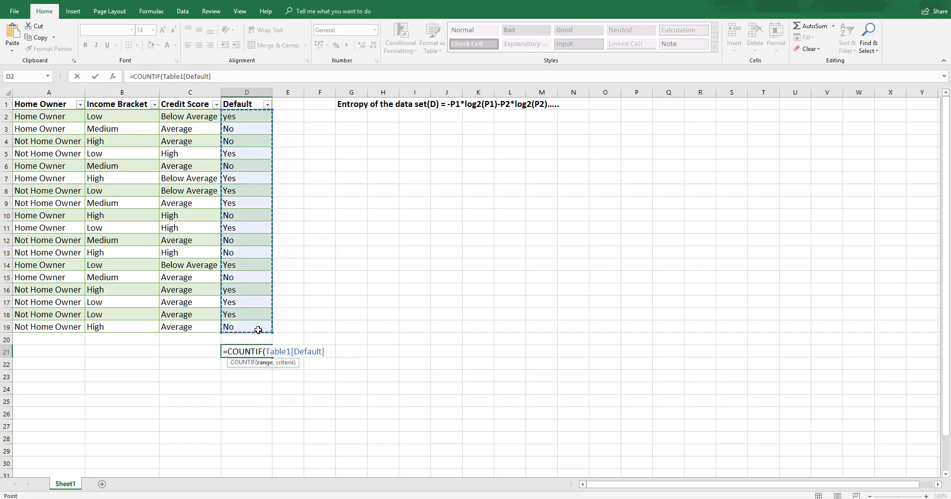
pyautogui.write(',"')
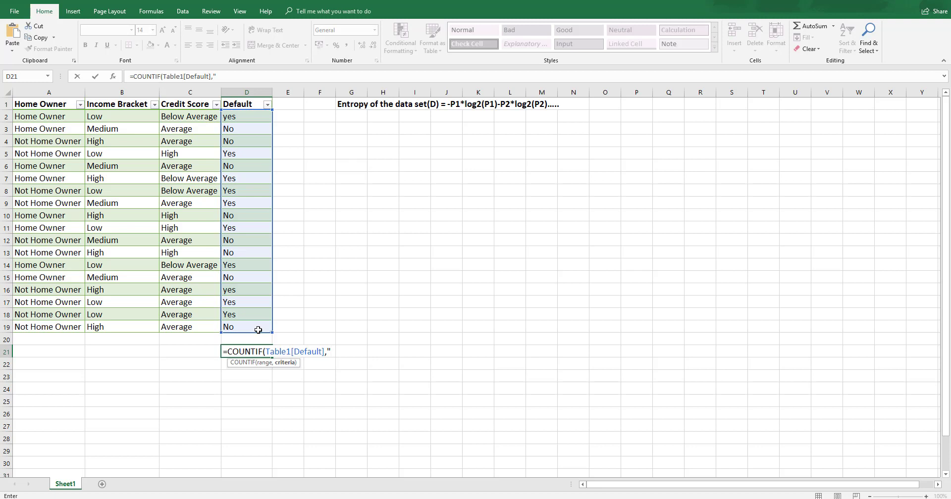
pyautogui.write('Yes")')
pyautogui.press('Return')
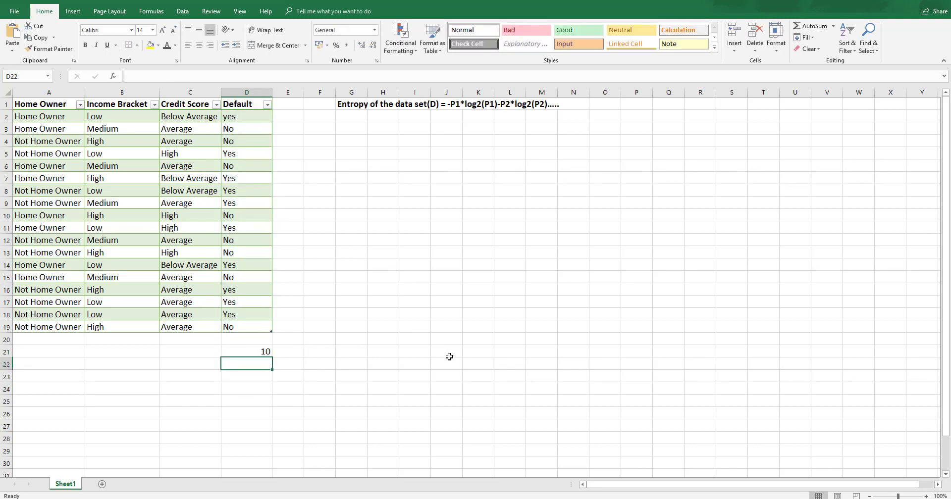
# Step: Count all 18 Default entries in D22 with =COUNTA(D2:D19)
pyautogui.write('=count(')
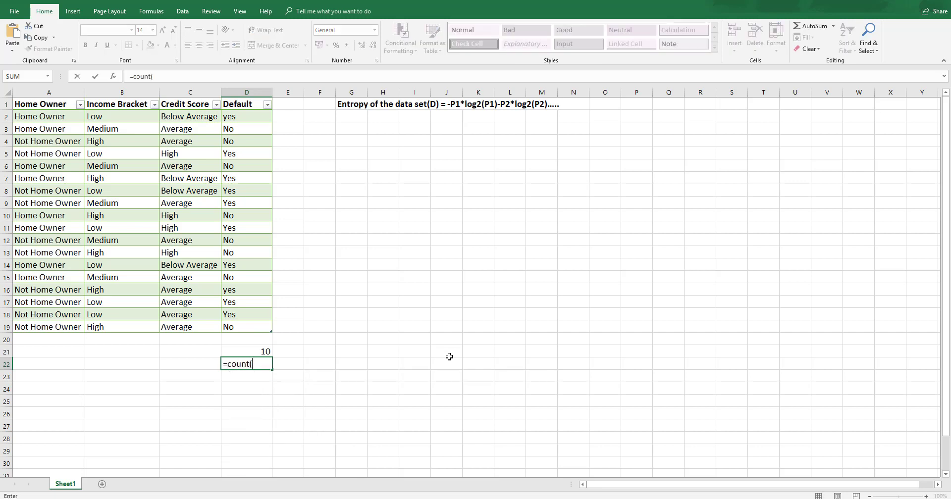
pyautogui.press('BackSpace')
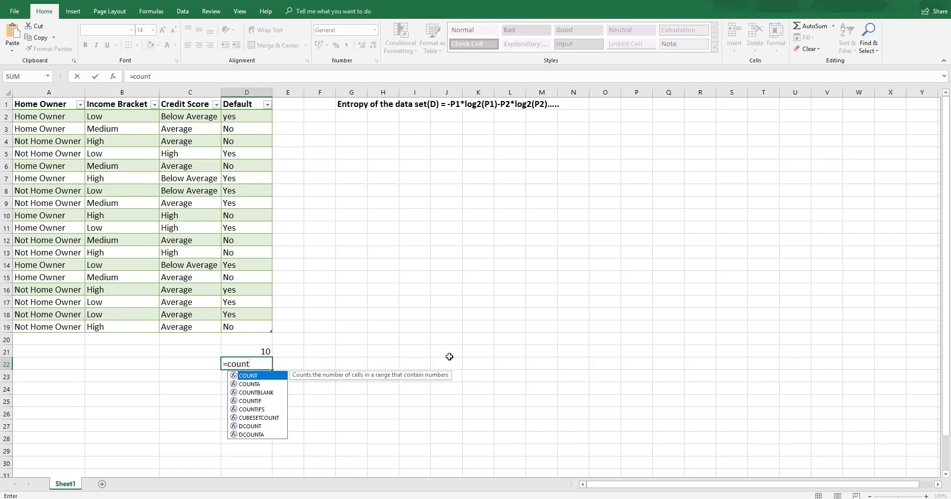
pyautogui.press('Down')
pyautogui.press('Tab')
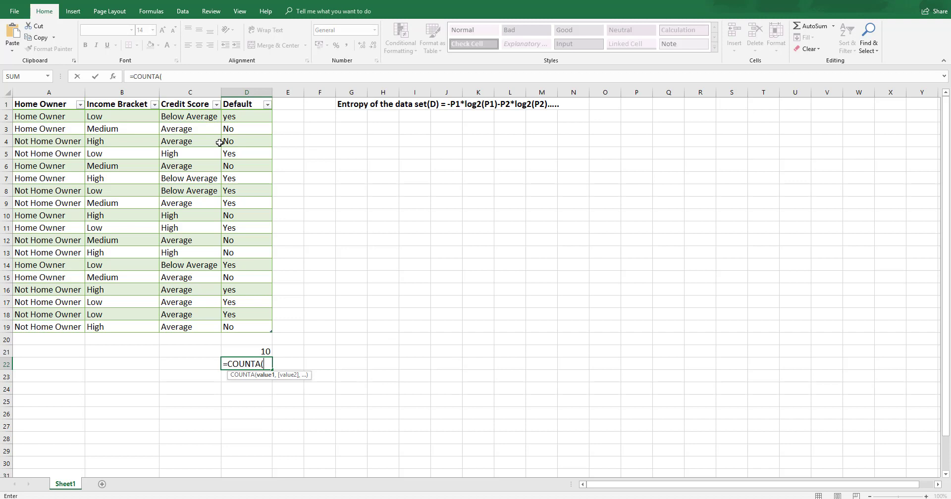
pyautogui.moveTo(234, 120); pyautogui.dragTo(235, 326)
pyautogui.press('Return')
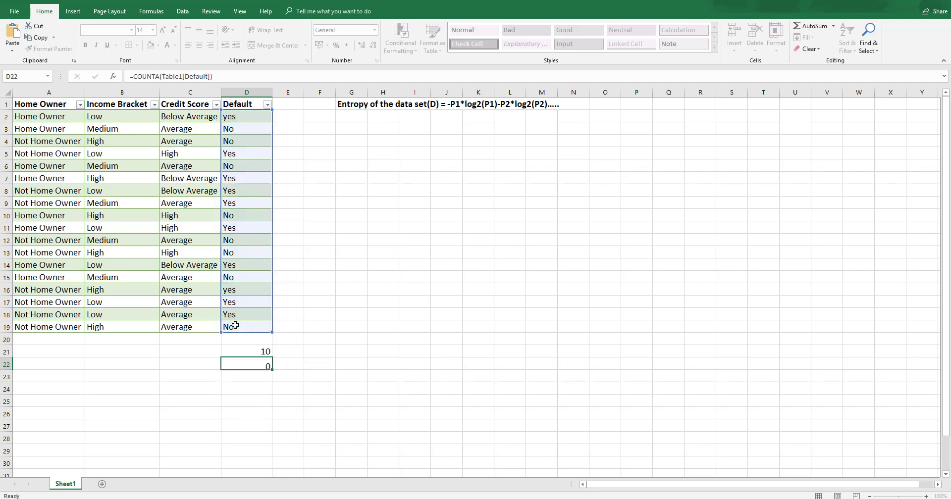
# Step: Compute =D21/D22 in D23 and format it as a percentage, 56%
pyautogui.write('=')
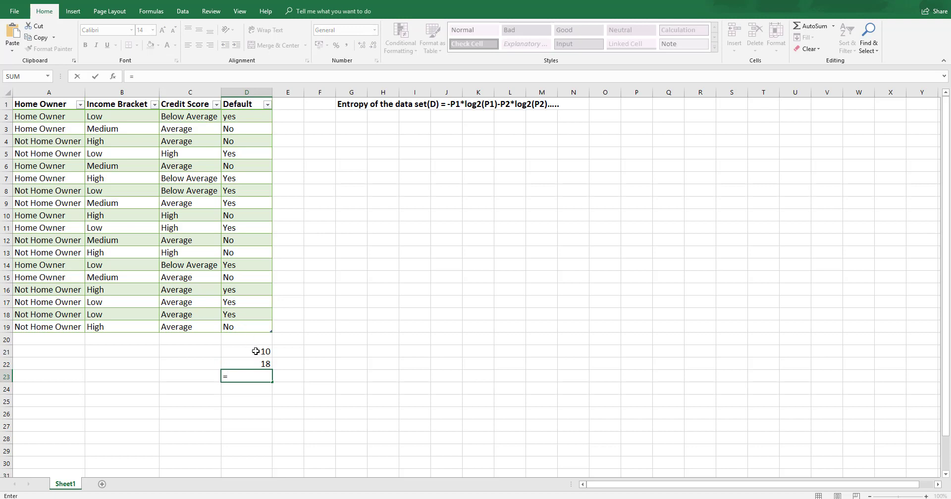
pyautogui.click(256, 351)
pyautogui.write('/')
pyautogui.click(248, 364)
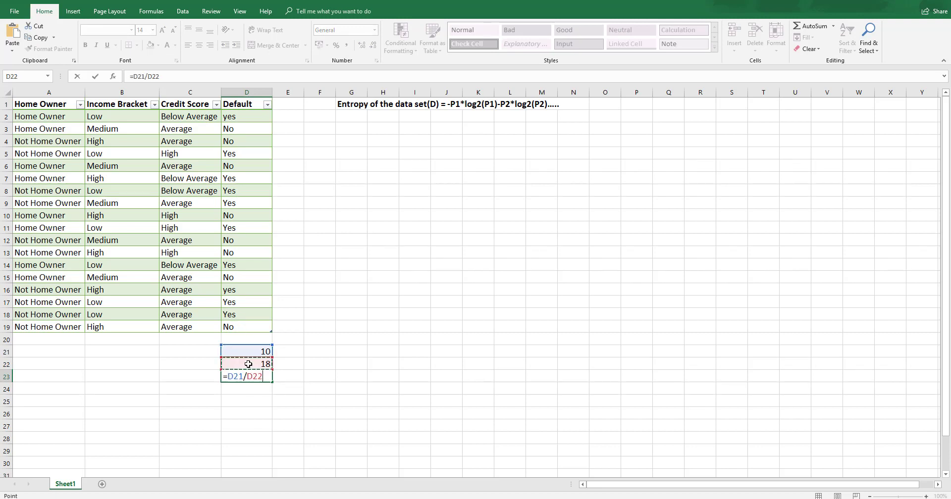
pyautogui.press('Return')
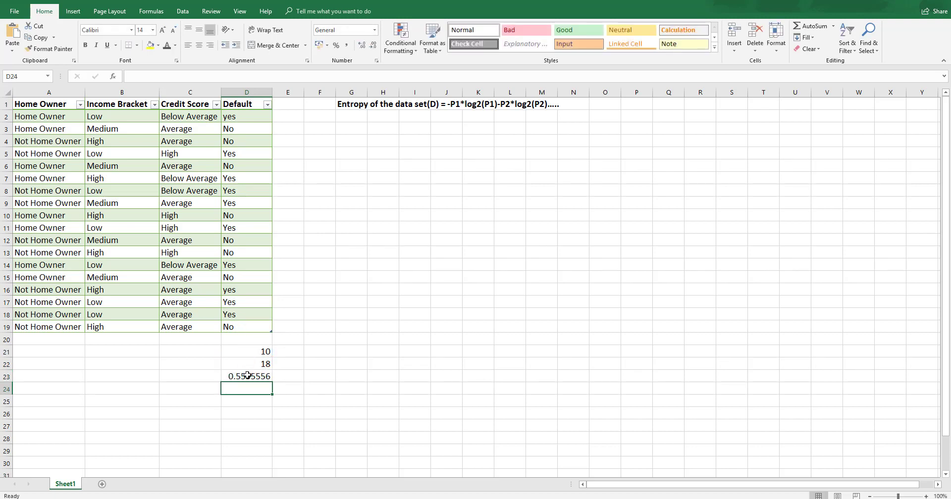
pyautogui.click(248, 376)
pyautogui.click(336, 45)
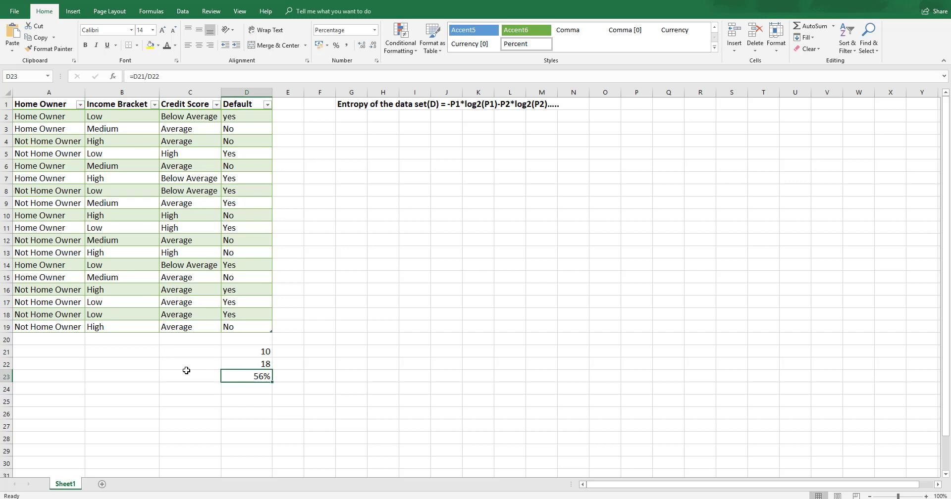
pyautogui.click(353, 130)
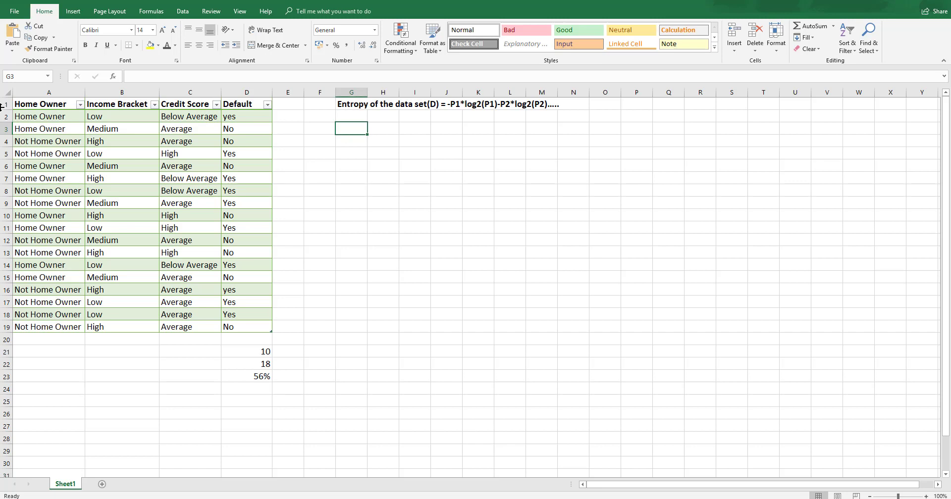
# Step: Insert a PivotTable from the loan table at cell I3 on the existing worksheet
pyautogui.moveTo(33, 103); pyautogui.dragTo(238, 327)
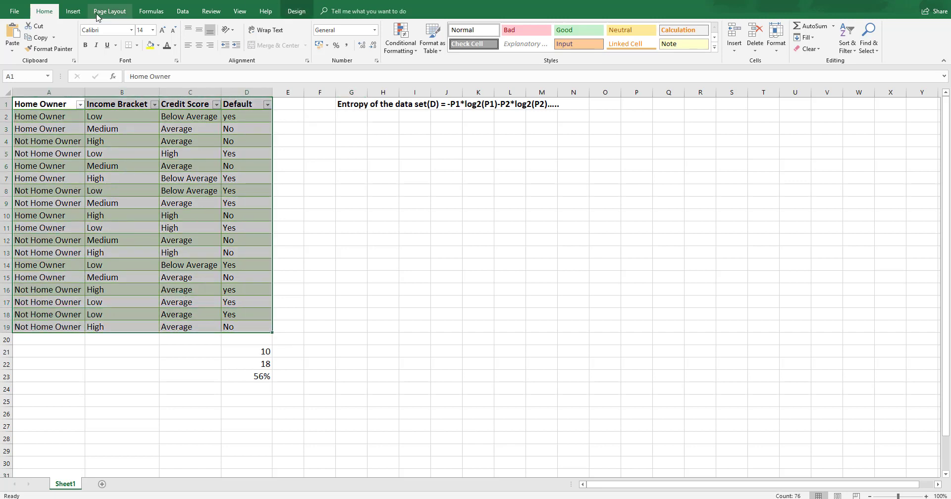
pyautogui.click(73, 11)
pyautogui.click(22, 33)
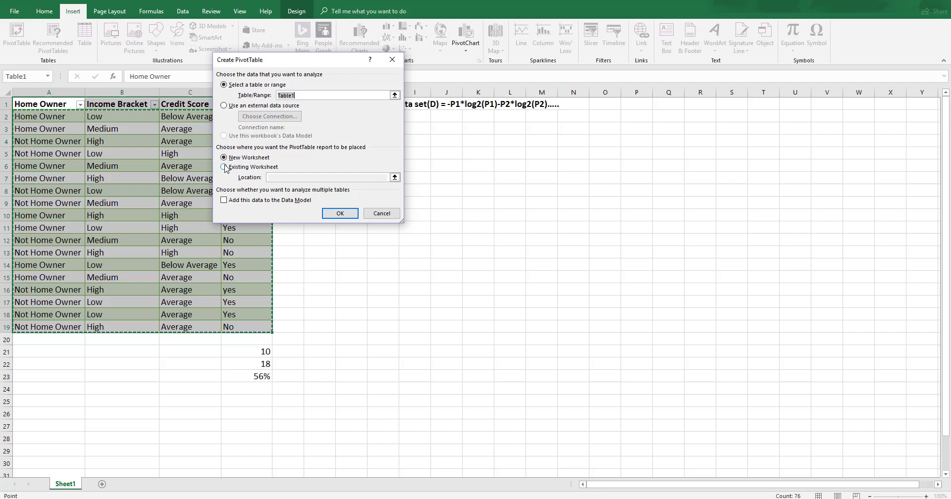
pyautogui.click(224, 167)
pyautogui.click(414, 131)
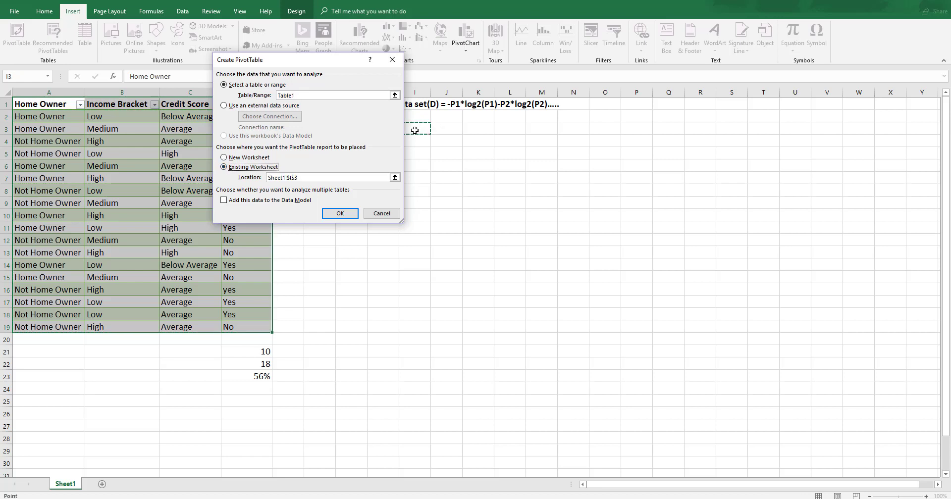
pyautogui.click(346, 216)
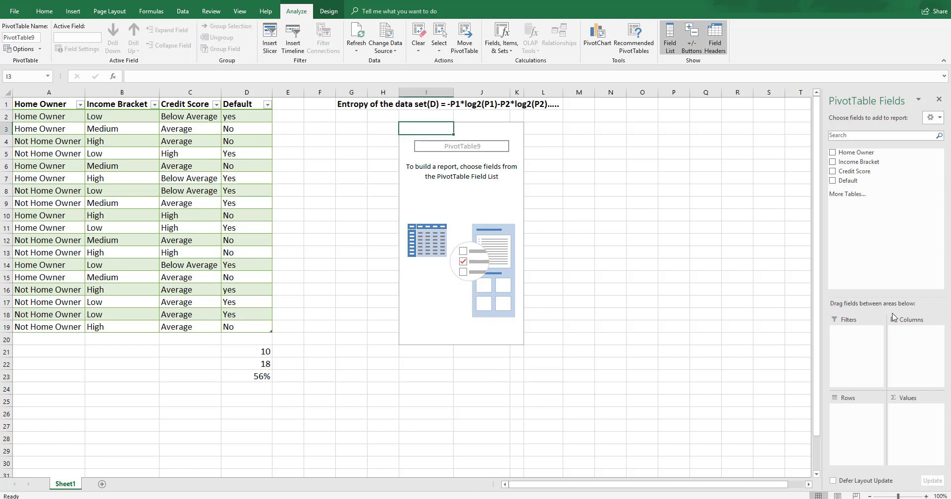
# Step: Add Default to the PivotTable as the column field and as the counted value
pyautogui.click(832, 181)
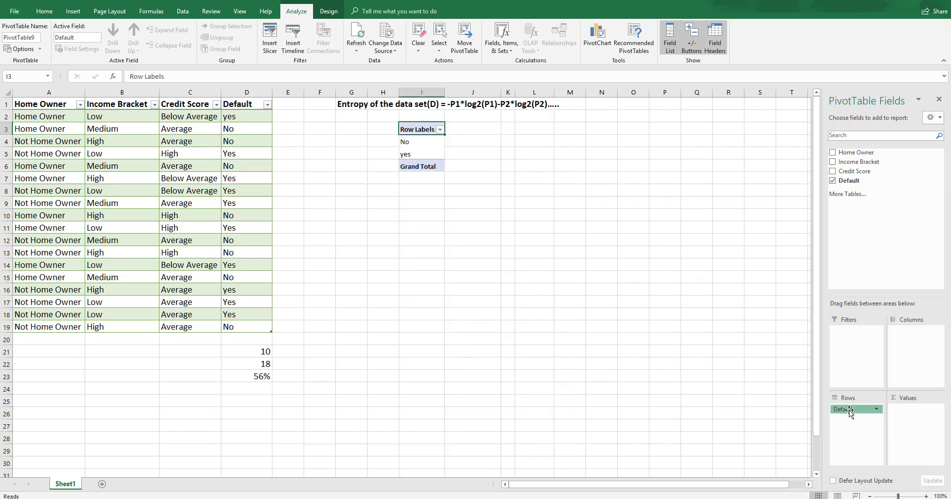
pyautogui.moveTo(849, 411); pyautogui.dragTo(919, 346)
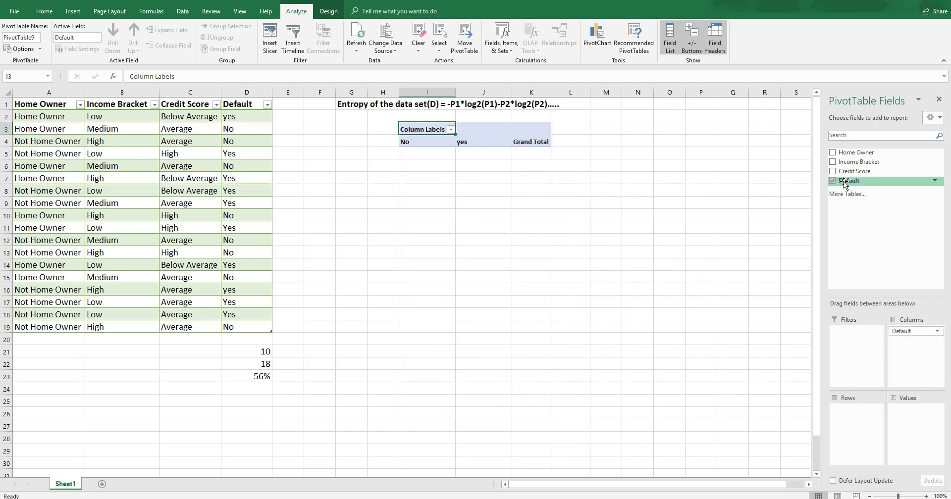
pyautogui.moveTo(844, 183); pyautogui.dragTo(923, 429)
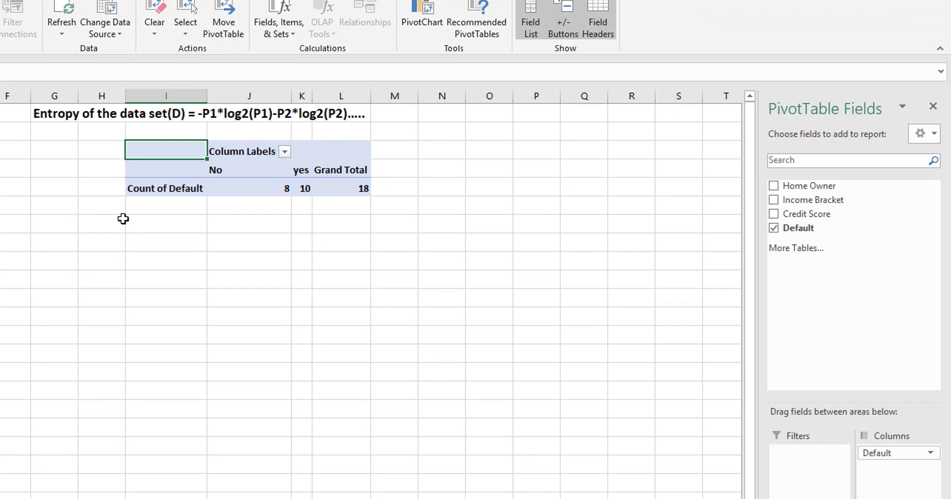
# Step: Show Count of Default as % of Row Total and widen column K to fit 55.56%
pyautogui.moveTo(269, 188)
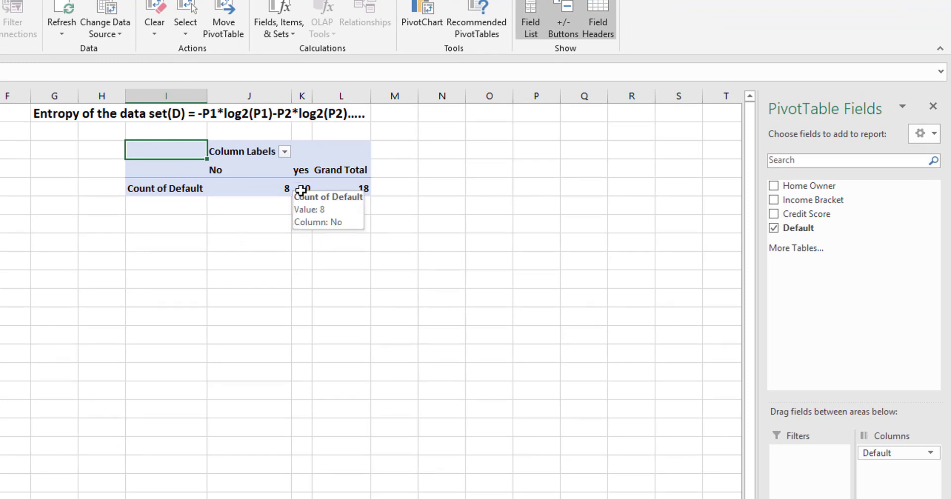
pyautogui.click(254, 190)
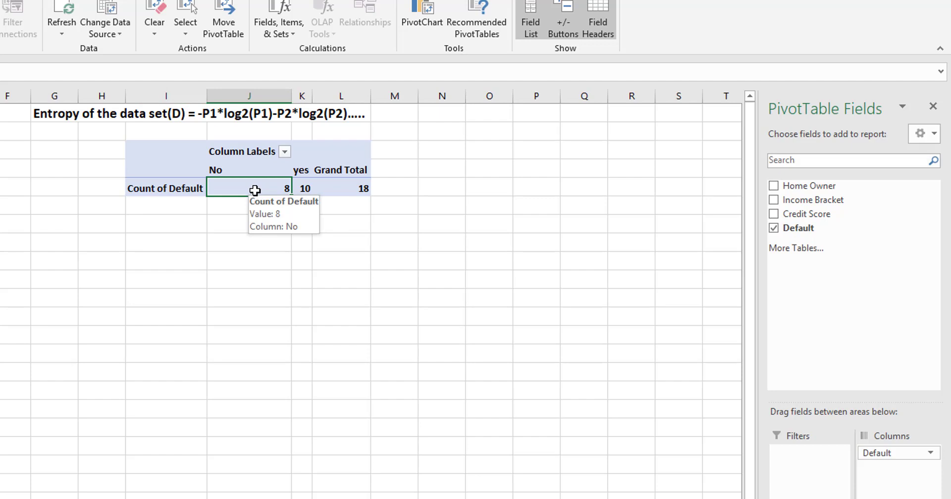
pyautogui.rightClick(250, 185)
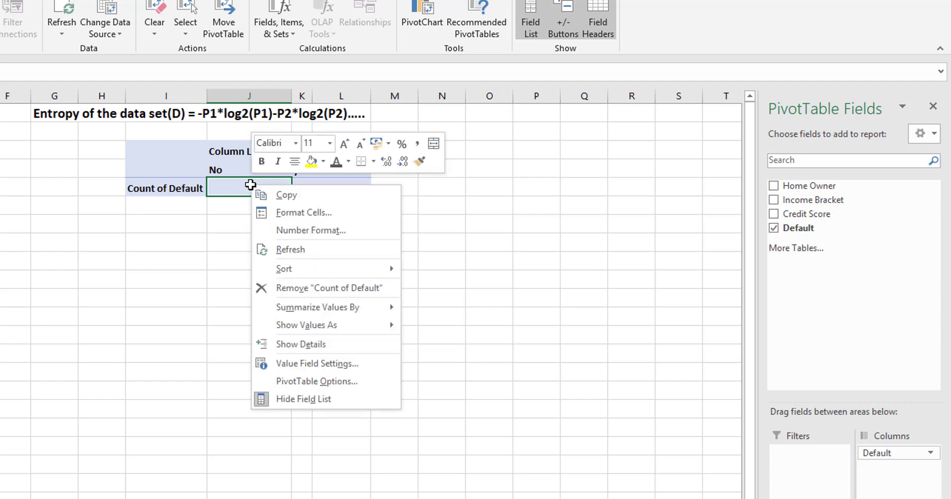
pyautogui.click(304, 363)
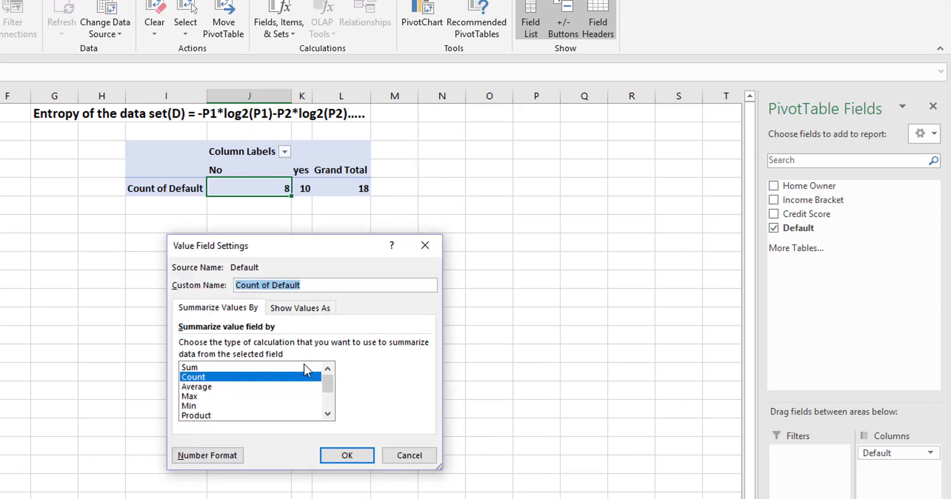
pyautogui.click(302, 307)
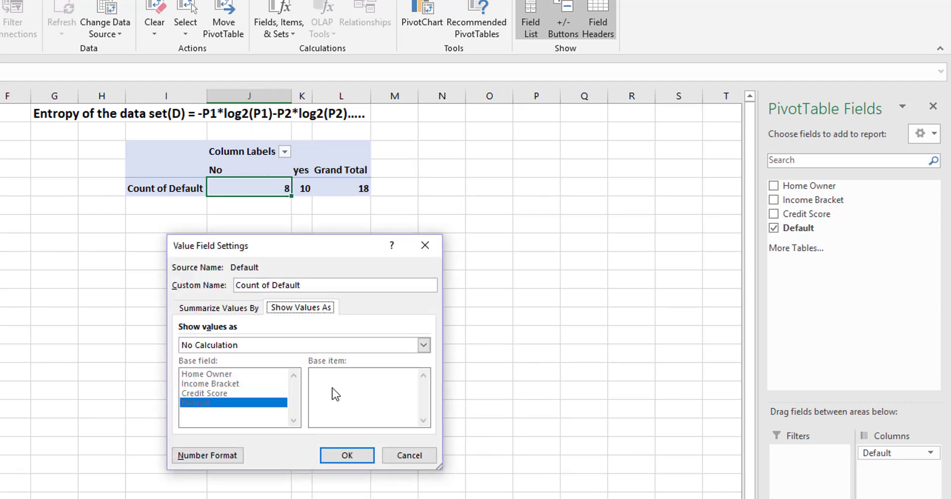
pyautogui.click(333, 341)
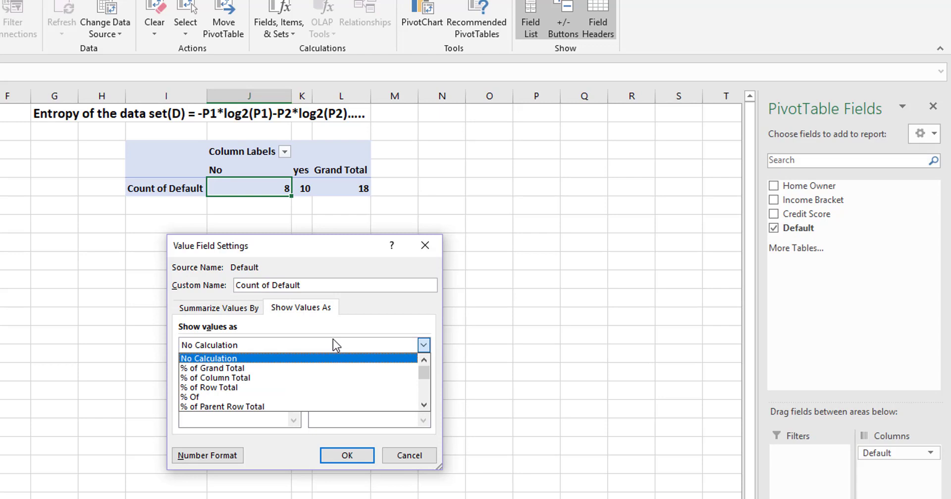
pyautogui.click(278, 387)
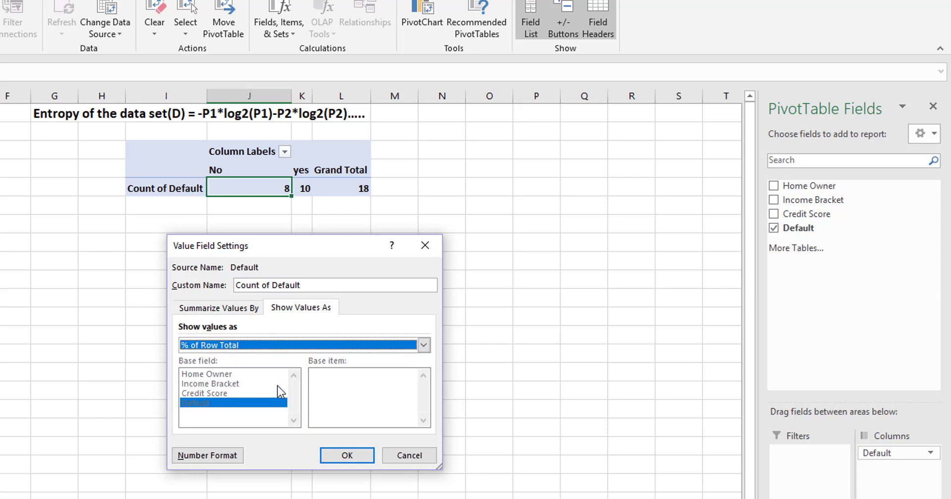
pyautogui.click(335, 455)
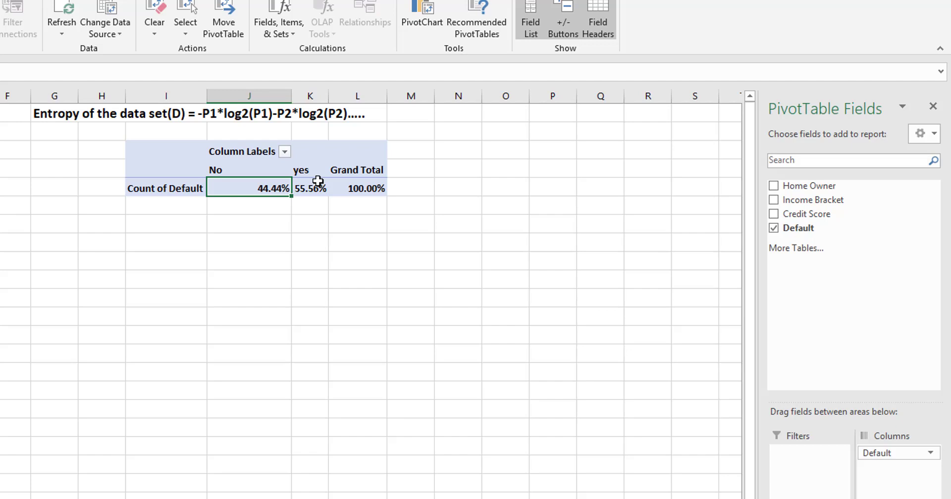
pyautogui.moveTo(328, 96); pyautogui.dragTo(340, 96)
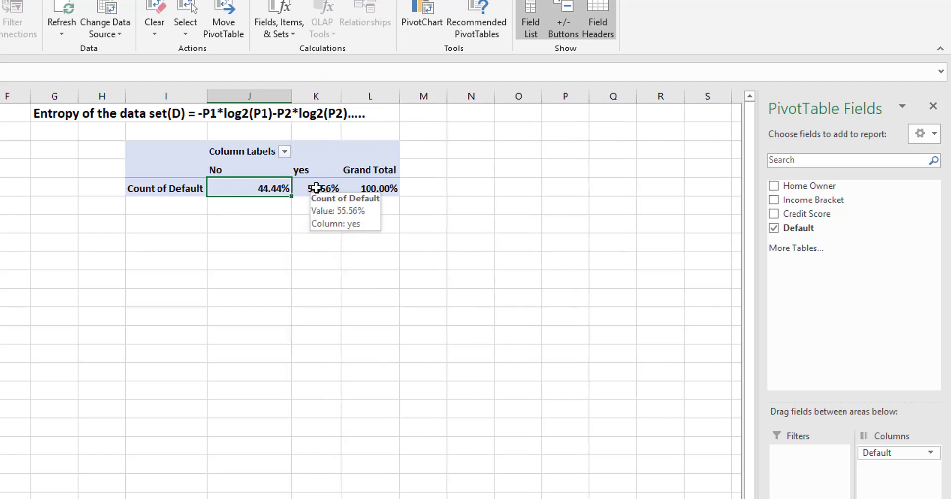
# Step: In N5, build the entropy formula =-J5*LOG(J5,2)-K5*LOG(K5, from the No and yes shares
pyautogui.click(471, 188)
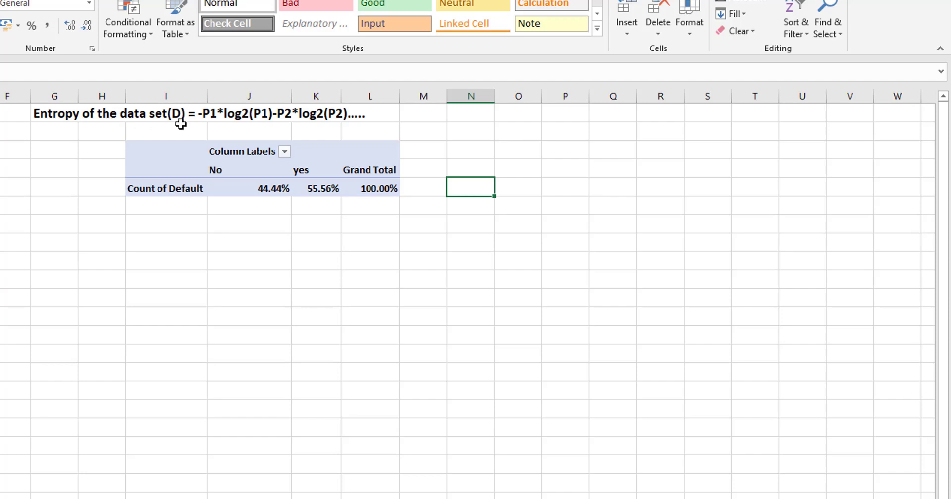
pyautogui.write('=-')
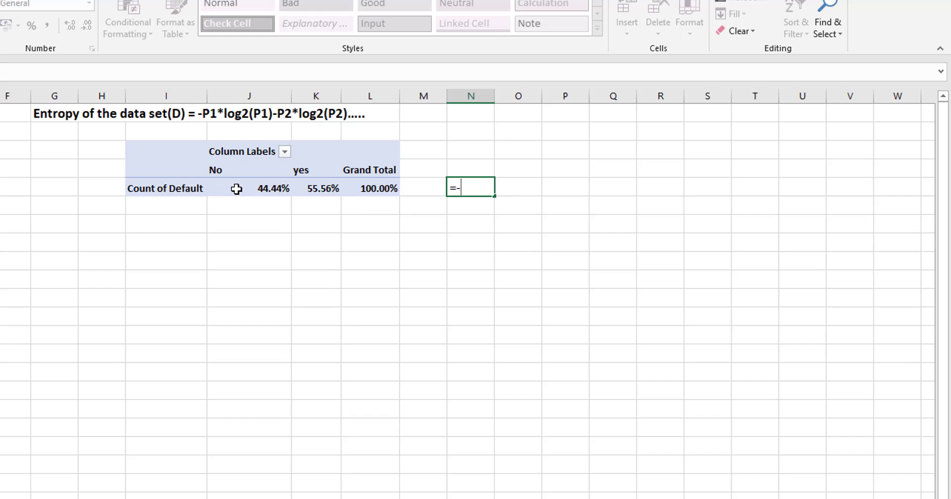
pyautogui.click(237, 189)
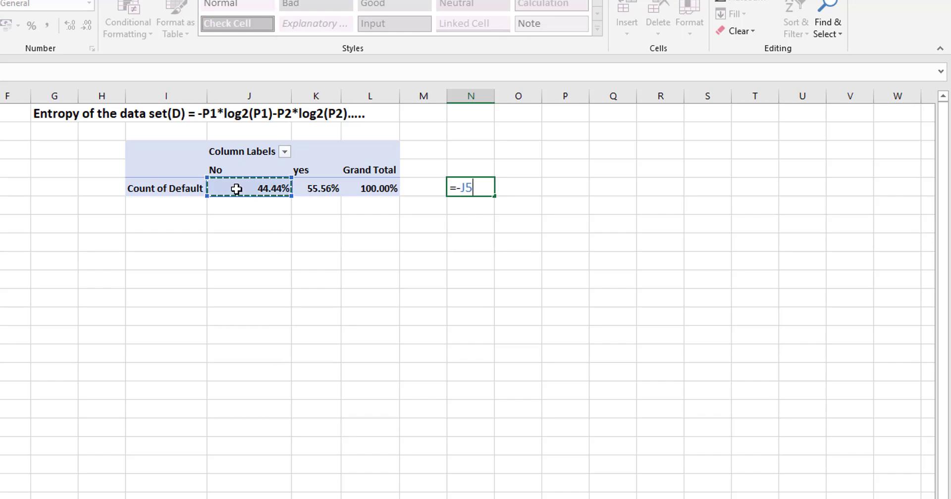
pyautogui.write('*log')
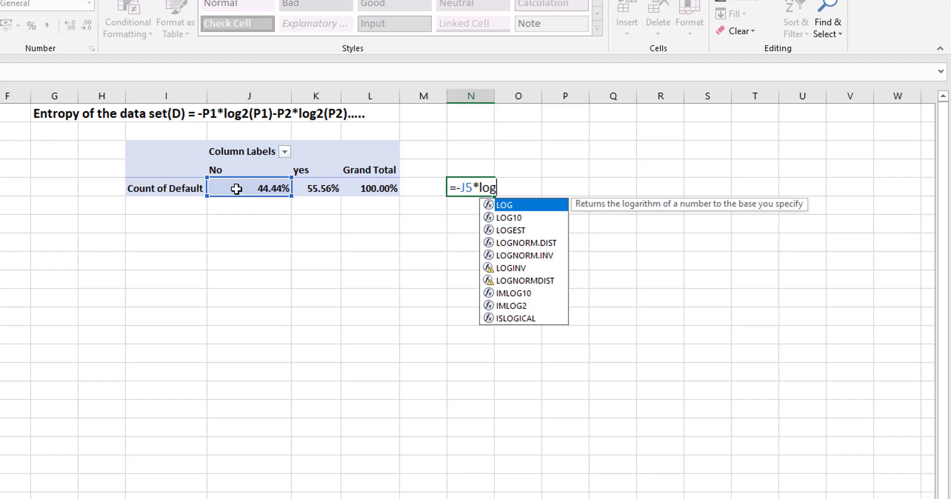
pyautogui.press('Tab')
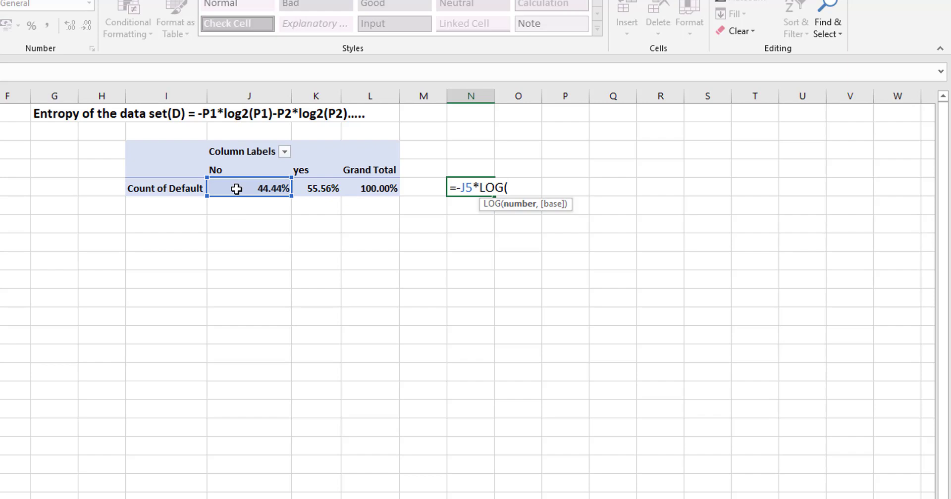
pyautogui.click(236, 189)
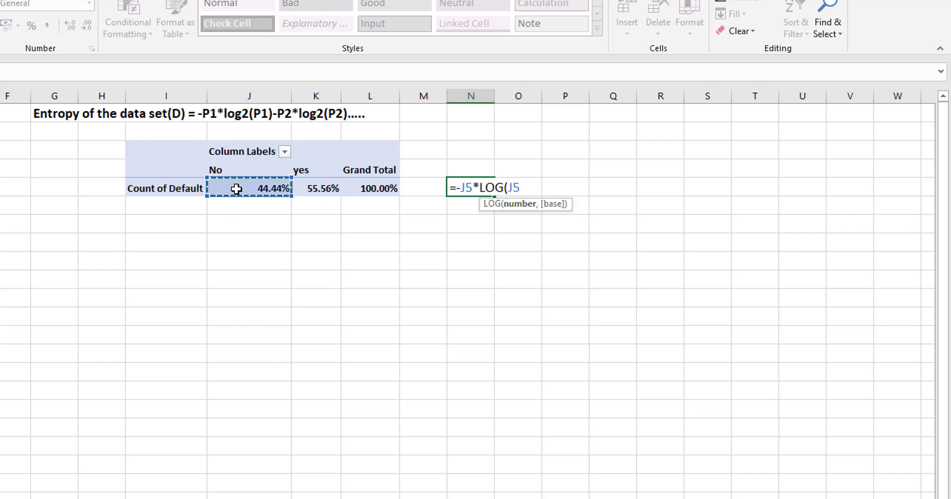
pyautogui.write(',2)')
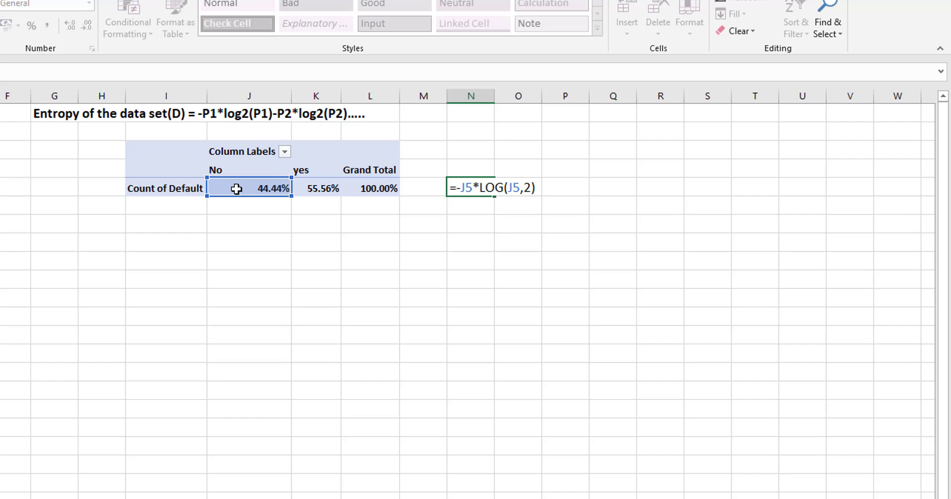
pyautogui.write('-')
pyautogui.click(314, 188)
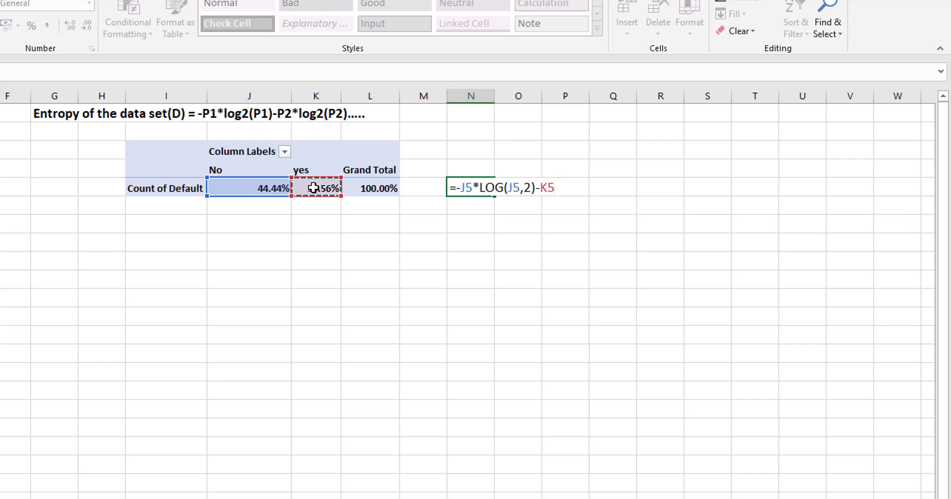
pyautogui.write('*lo')
pyautogui.press('Tab')
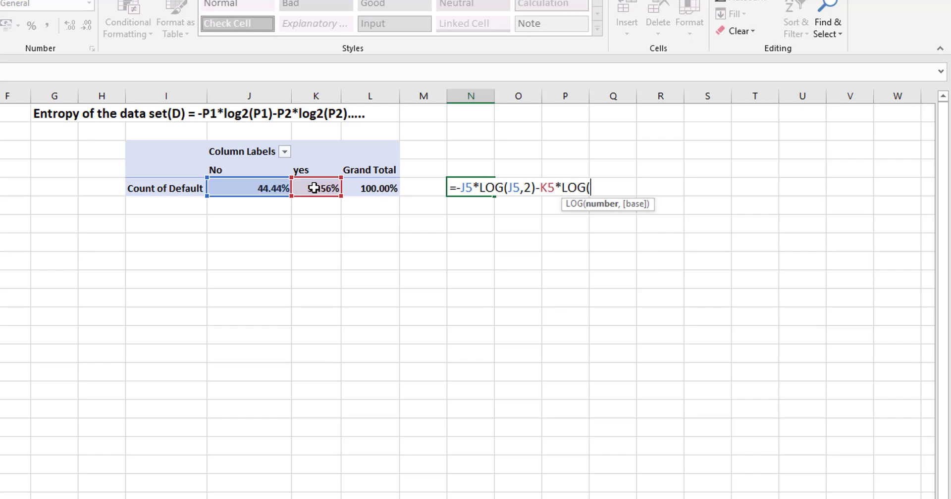
pyautogui.click(313, 188)
# Step: Finish the N5 entropy formula and format it as a Number with three decimals, 0.991
pyautogui.write(',')
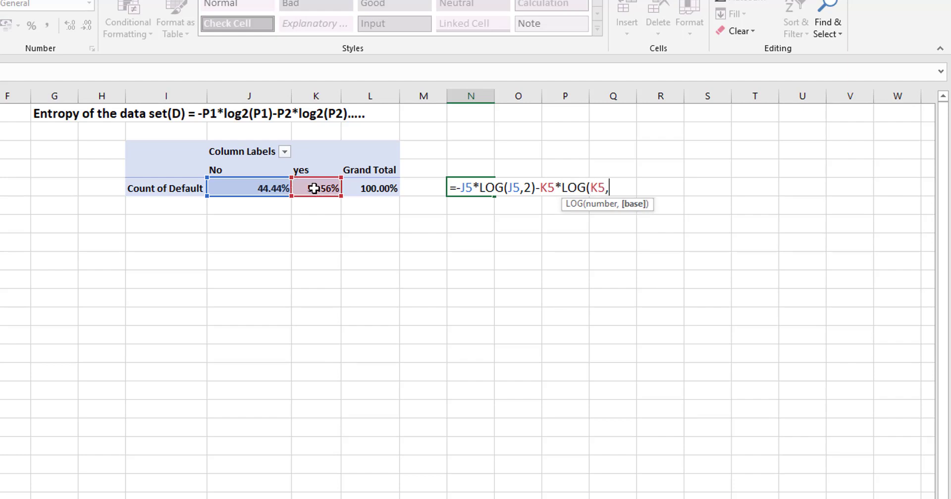
pyautogui.write('2')
pyautogui.press('Return')
pyautogui.click(89, 4)
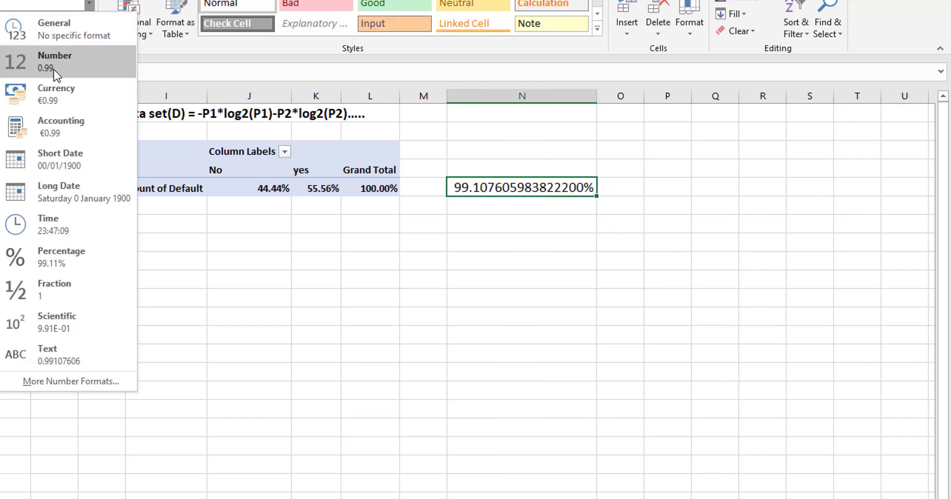
pyautogui.click(54, 69)
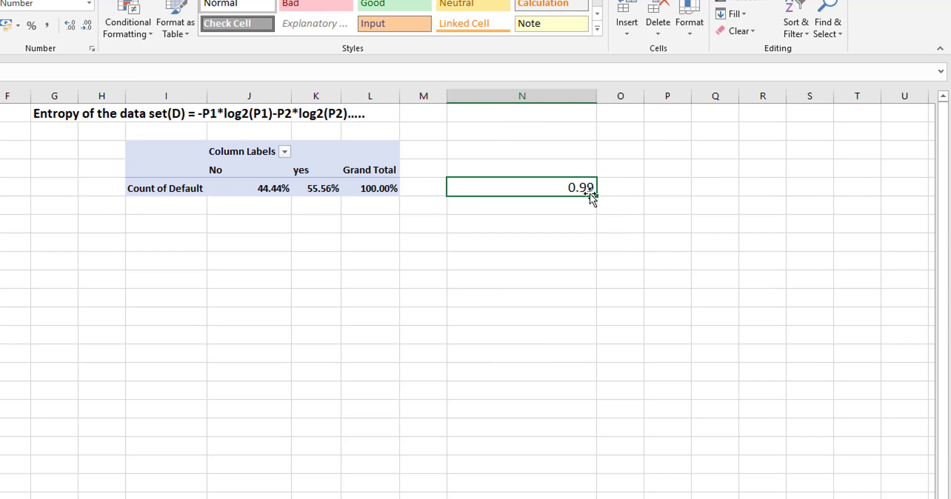
pyautogui.click(70, 25)
pyautogui.moveTo(162, 151); pyautogui.dragTo(351, 184)
# Step: Paste a copy of the Default pivot below it and break it down by Credit Score
pyautogui.hotkey('ctrl', 'c')
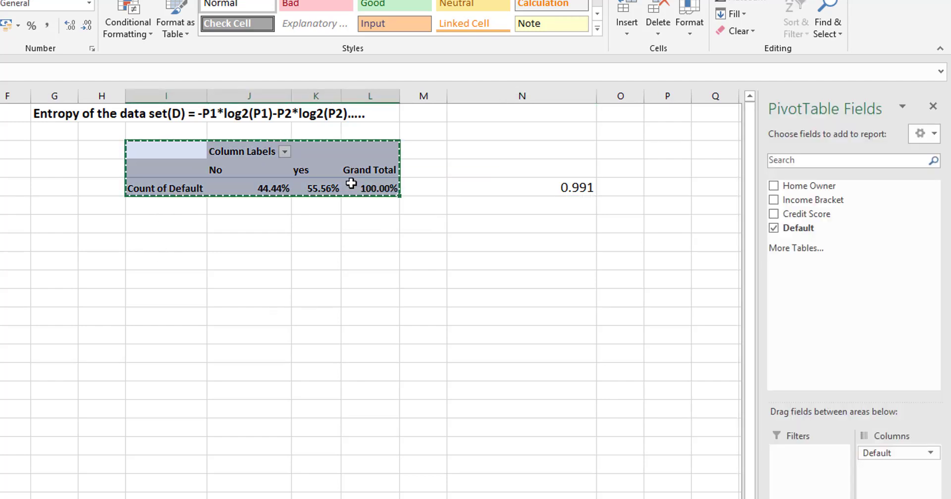
pyautogui.click(142, 236)
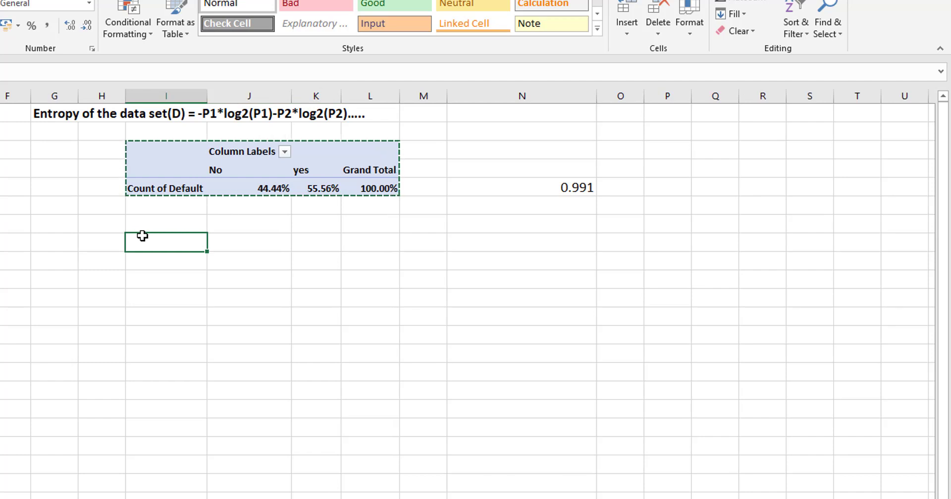
pyautogui.hotkey('ctrl', 'v')
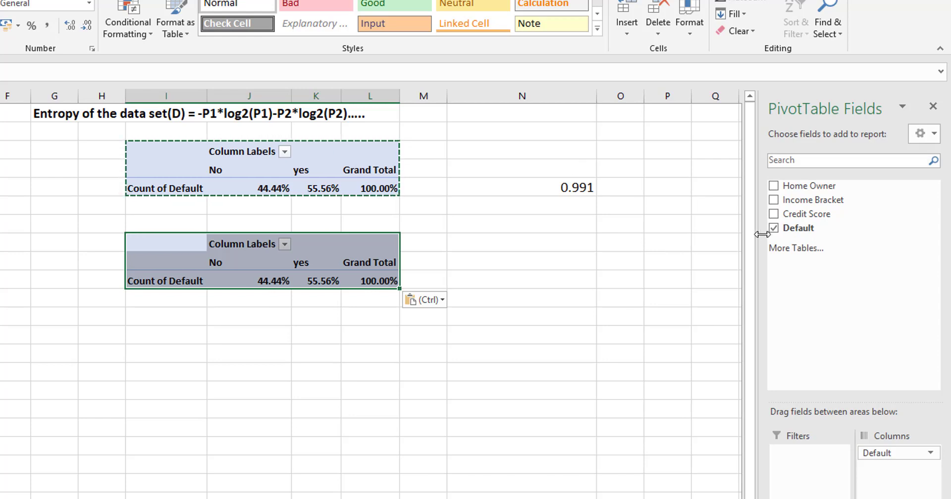
pyautogui.click(773, 214)
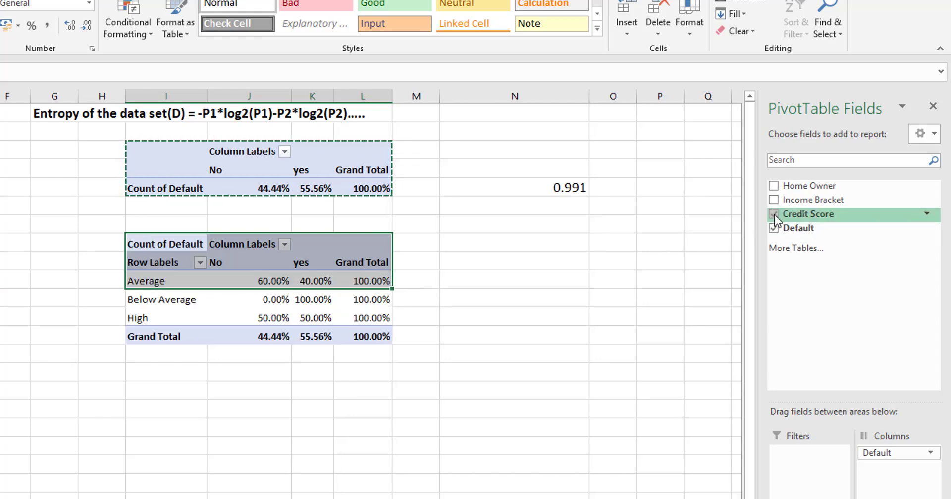
pyautogui.click(565, 335)
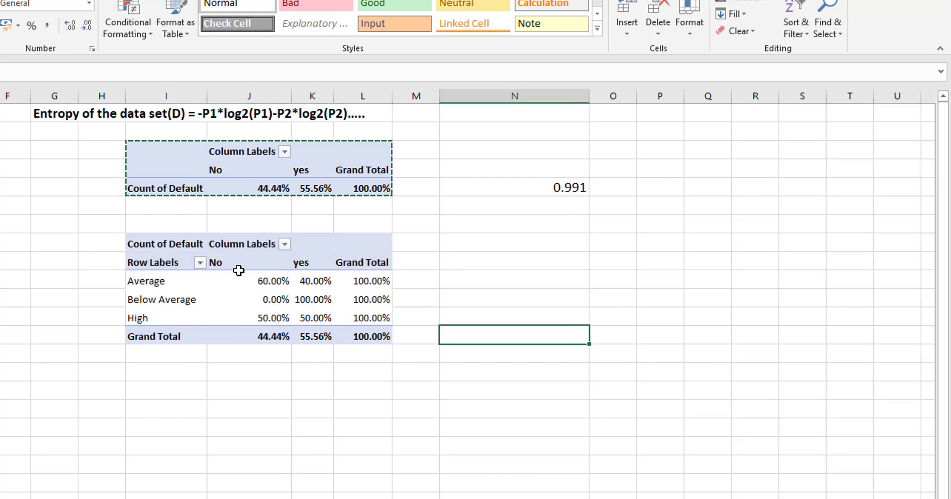
# Step: Rename the copy's Count of Default header to Credit_score
pyautogui.click(166, 242)
pyautogui.press('BackSpace')
pyautogui.write('Credit_')
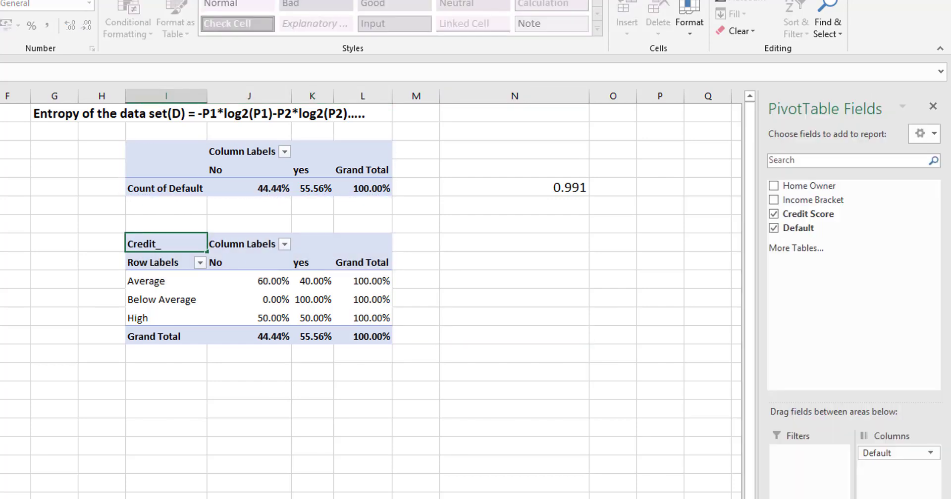
pyautogui.write('score')
pyautogui.press('Return')
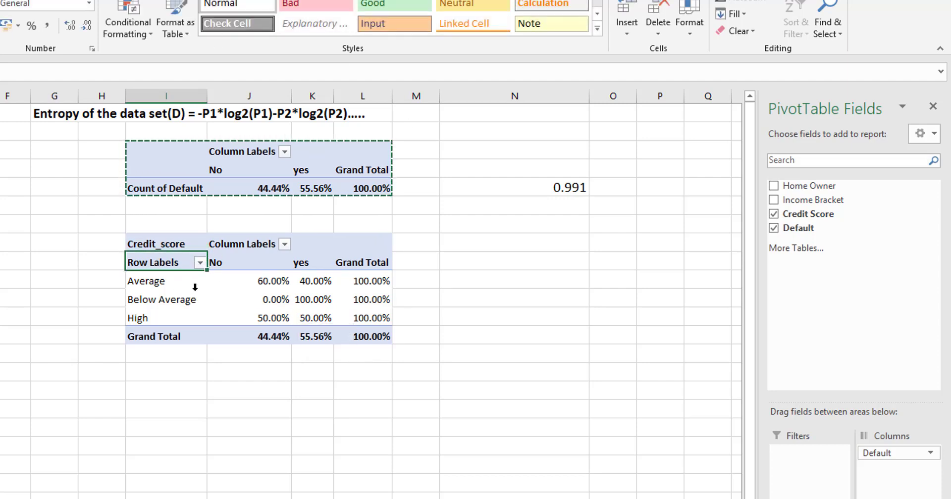
# Step: Copy the N5 entropy formula beside Average and fill it down to the High row
pyautogui.click(551, 188)
pyautogui.hotkey('ctrl', 'c')
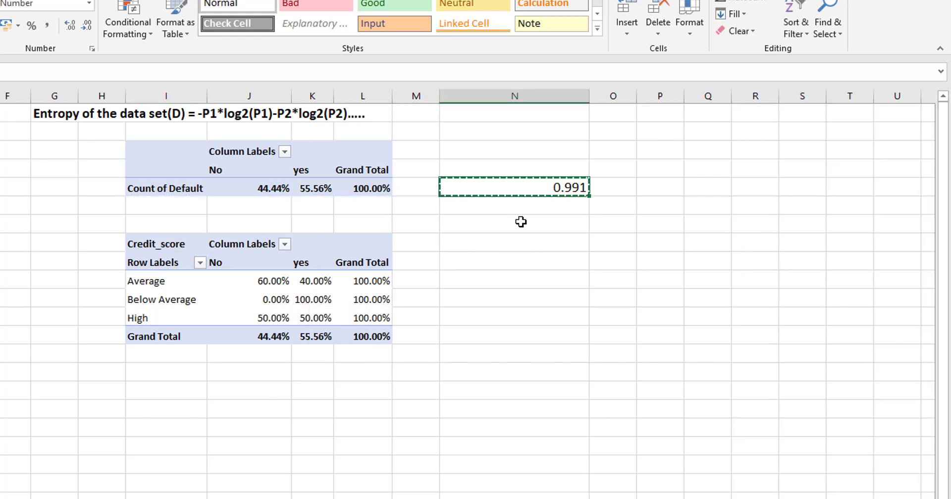
pyautogui.click(492, 278)
pyautogui.hotkey('ctrl', 'v')
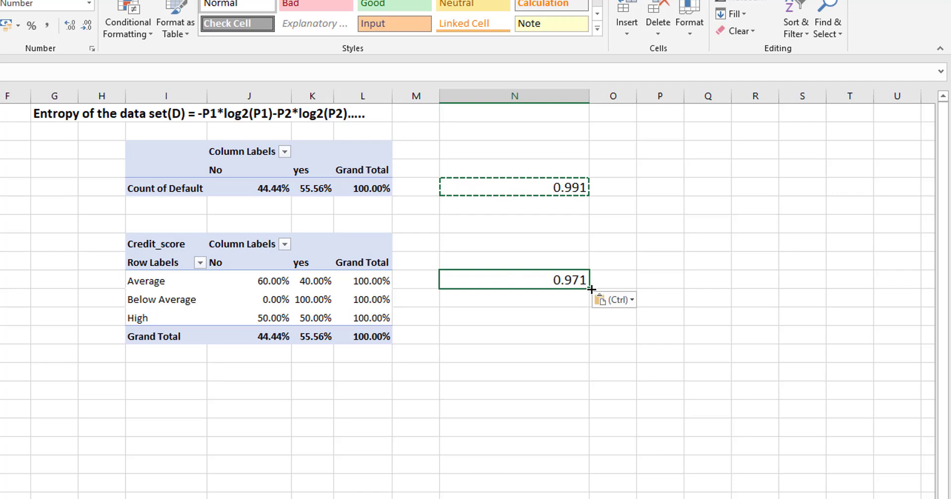
pyautogui.moveTo(588, 288); pyautogui.dragTo(583, 322)
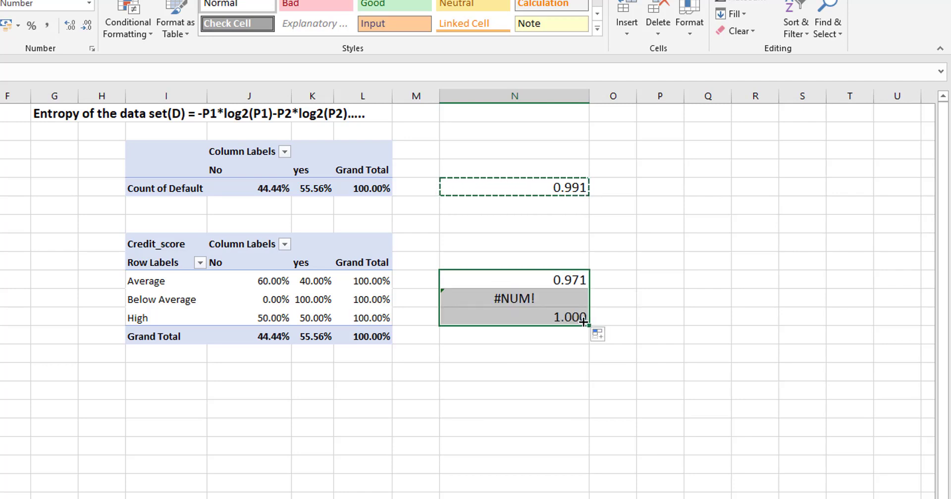
# Step: Replace the Below Average #NUM! error with 0 entropy and check the 0.971 and 1.000 results
pyautogui.click(497, 297)
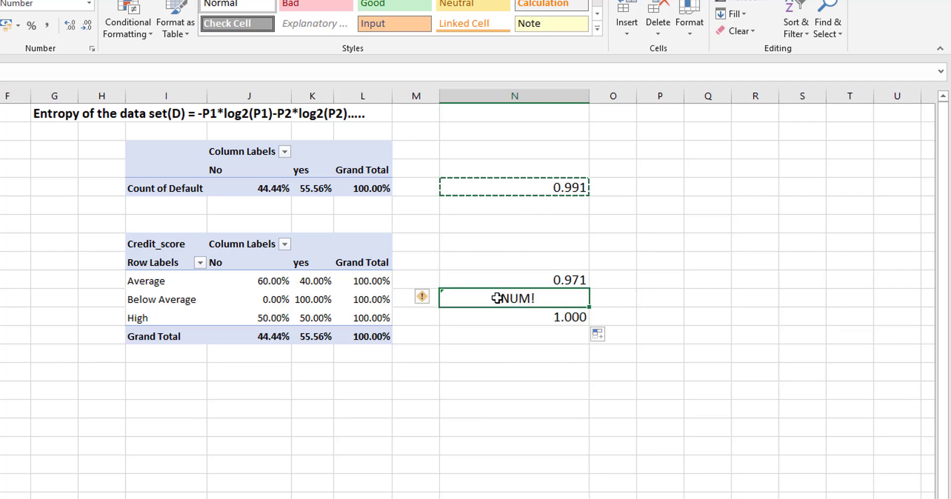
pyautogui.click(250, 302)
pyautogui.click(312, 300)
pyautogui.click(517, 298)
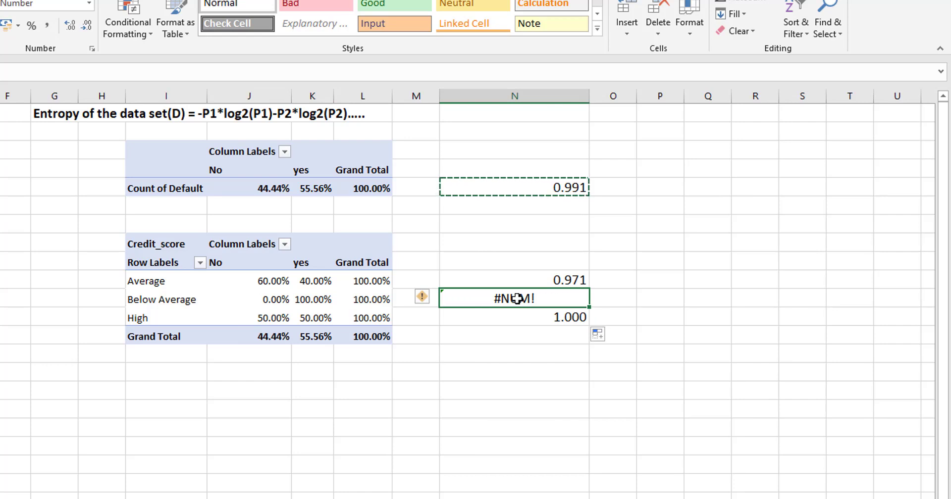
pyautogui.write('0')
pyautogui.press('Return')
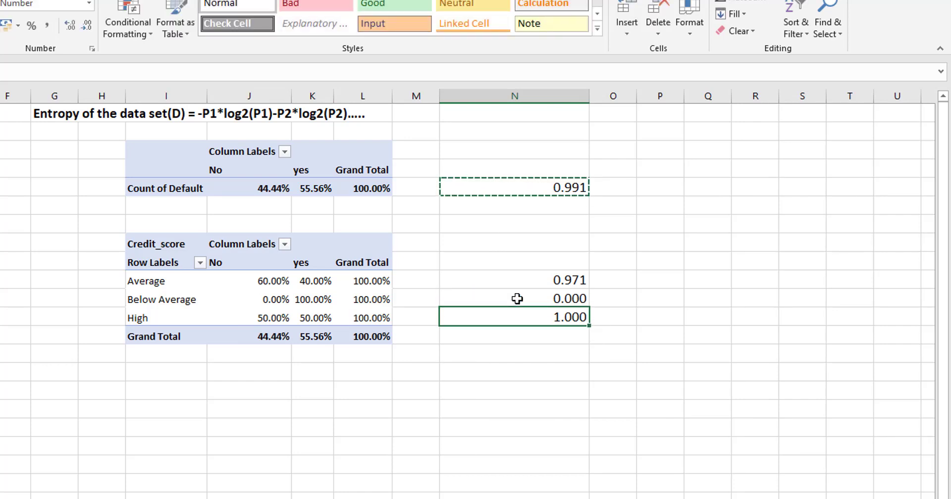
pyautogui.click(556, 279)
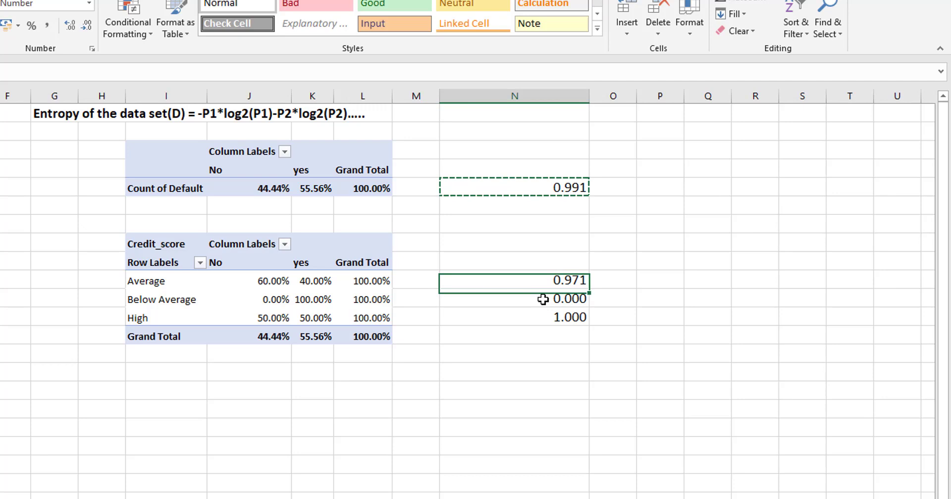
pyautogui.click(539, 317)
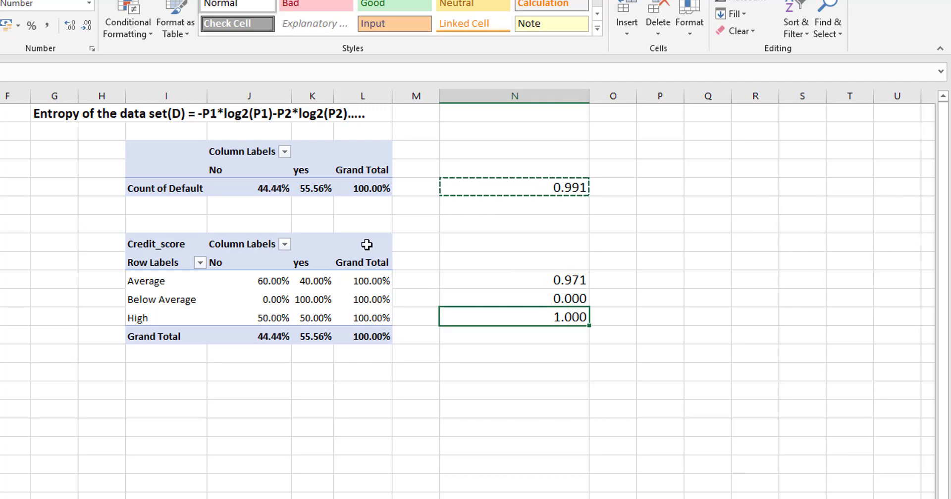
# Step: Step outside the Credit_score pivot to close the field list and review entropies 0.971, 0.000, 1.000
pyautogui.moveTo(369, 244); pyautogui.dragTo(153, 262)
pyautogui.moveTo(153, 305); pyautogui.dragTo(152, 327)
pyautogui.click(145, 282)
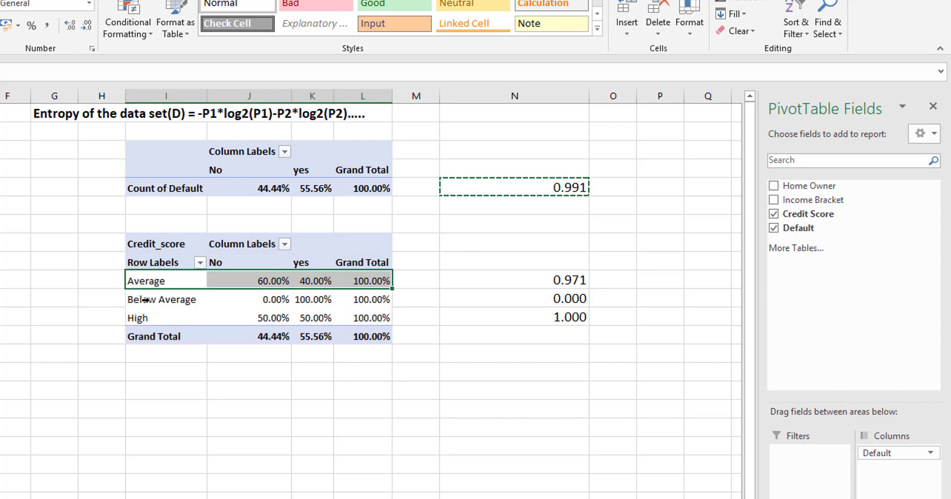
pyautogui.click(146, 300)
pyautogui.click(143, 319)
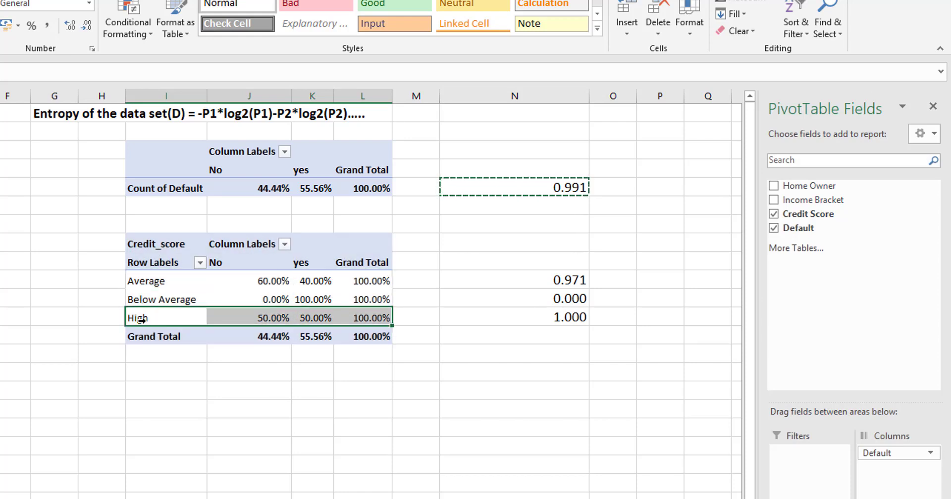
pyautogui.click(605, 284)
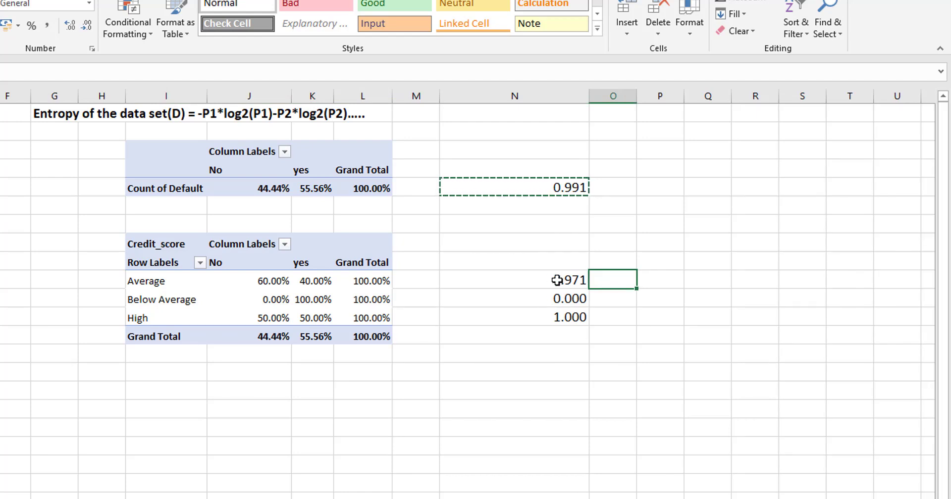
pyautogui.moveTo(557, 280); pyautogui.dragTo(557, 311)
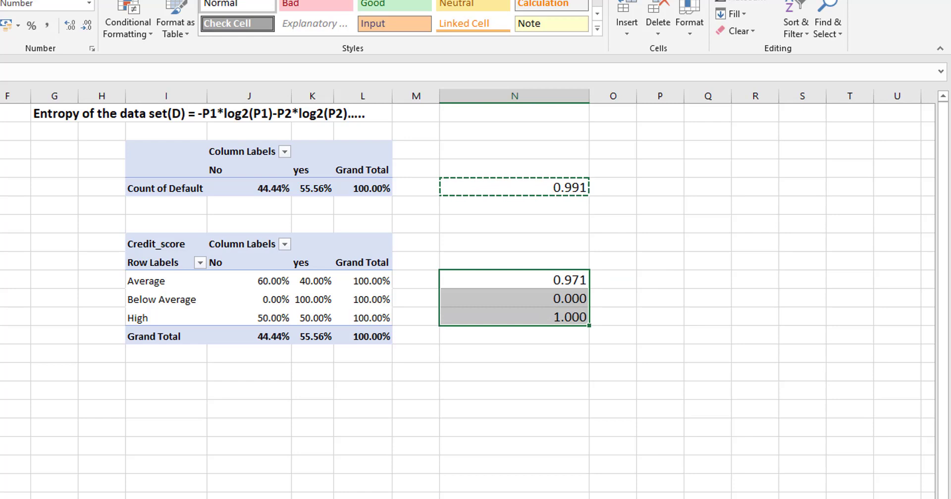
pyautogui.click(634, 293)
pyautogui.click(616, 280)
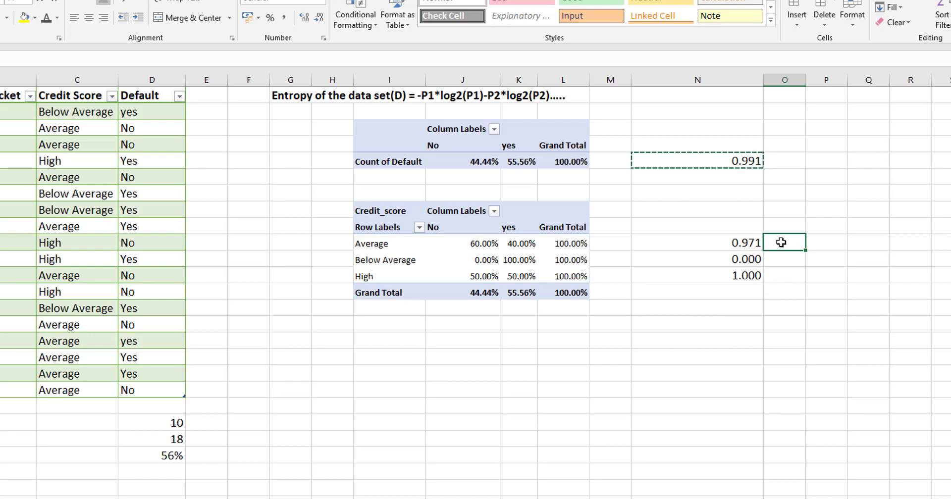
# Step: In O10 compute the Average group's share with =COUNTIF(Table1[Credit Score],I10)/COUNTA(Table1[Credit Score]), giving 0.556
pyautogui.write('=')
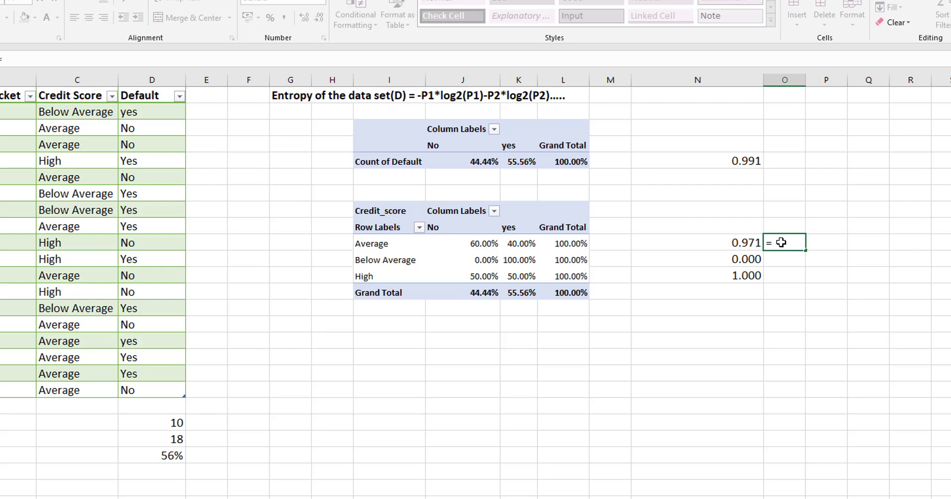
pyautogui.write('coun')
pyautogui.press('Down')
pyautogui.press('Down')
pyautogui.press('Down')
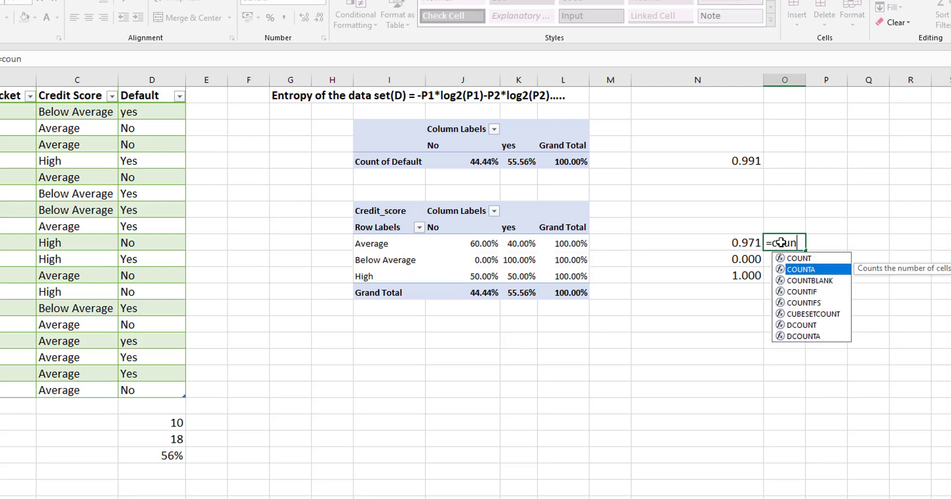
pyautogui.press('Tab')
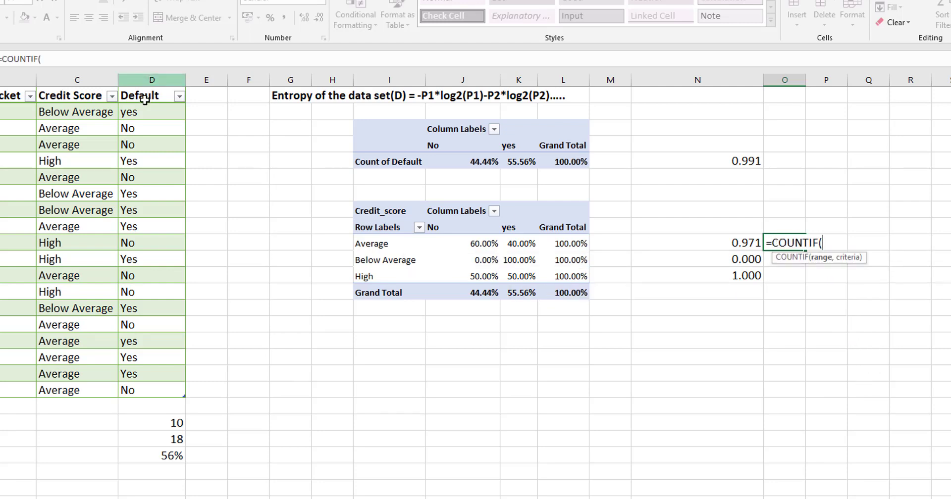
pyautogui.moveTo(63, 110); pyautogui.dragTo(84, 390)
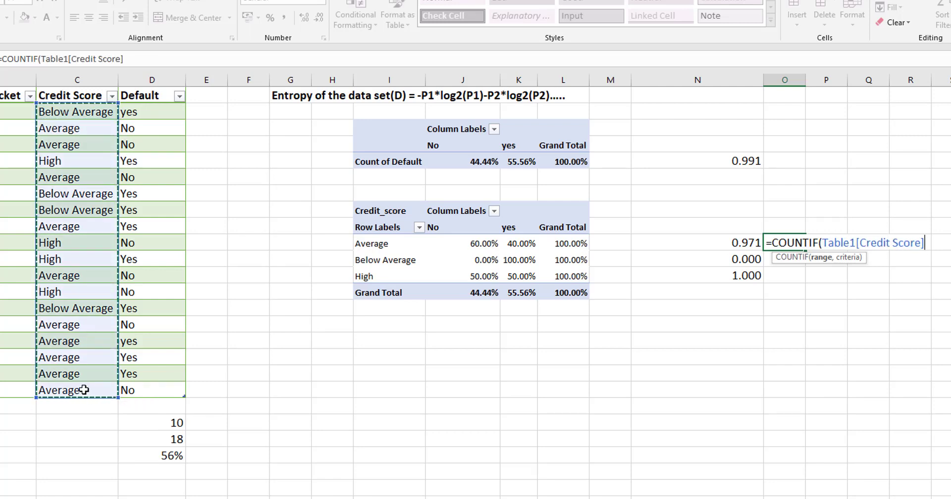
pyautogui.write(',')
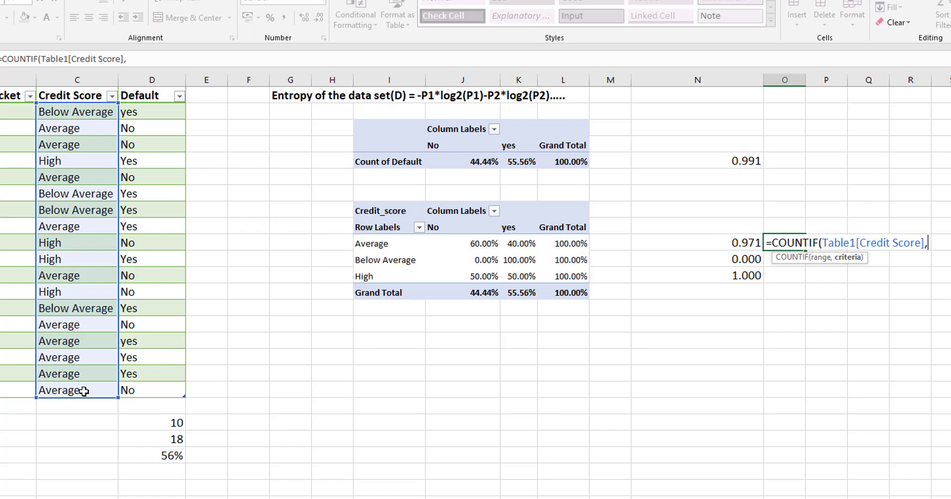
pyautogui.click(361, 244)
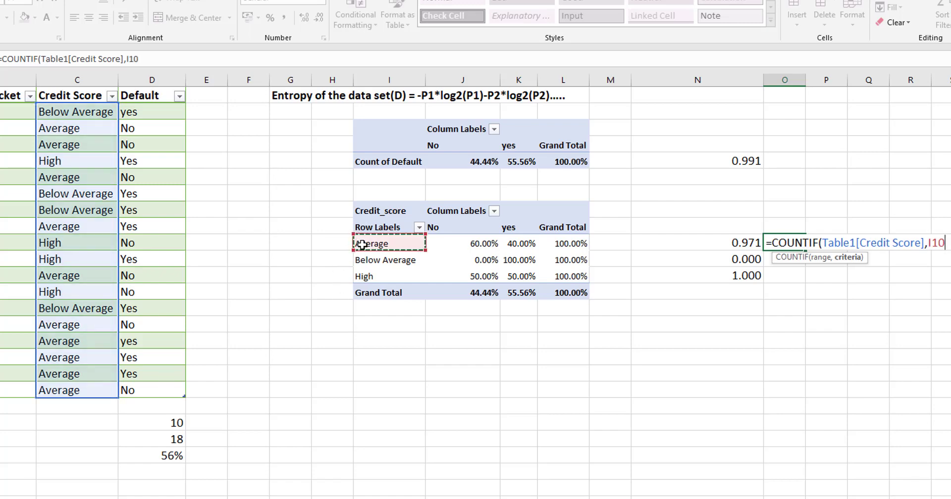
pyautogui.write(')/acoun')
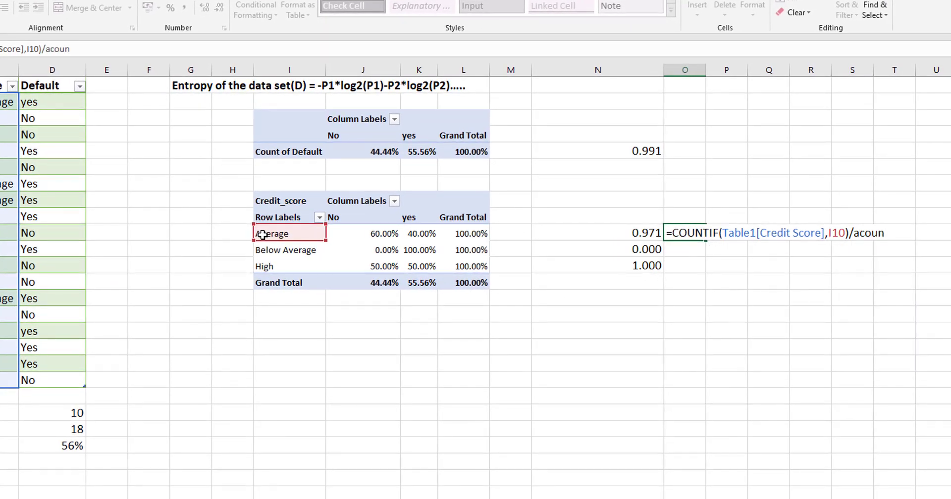
pyautogui.press('BackSpace')
pyautogui.press('BackSpace')
pyautogui.press('BackSpace')
pyautogui.press('BackSpace')
pyautogui.press('BackSpace')
pyautogui.write('counta')
pyautogui.press('Tab')
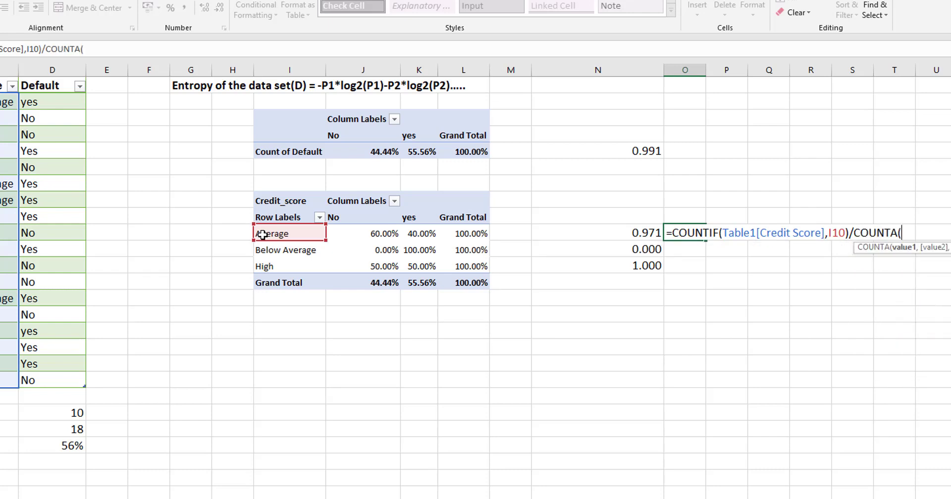
pyautogui.moveTo(10, 102); pyautogui.dragTo(10, 380)
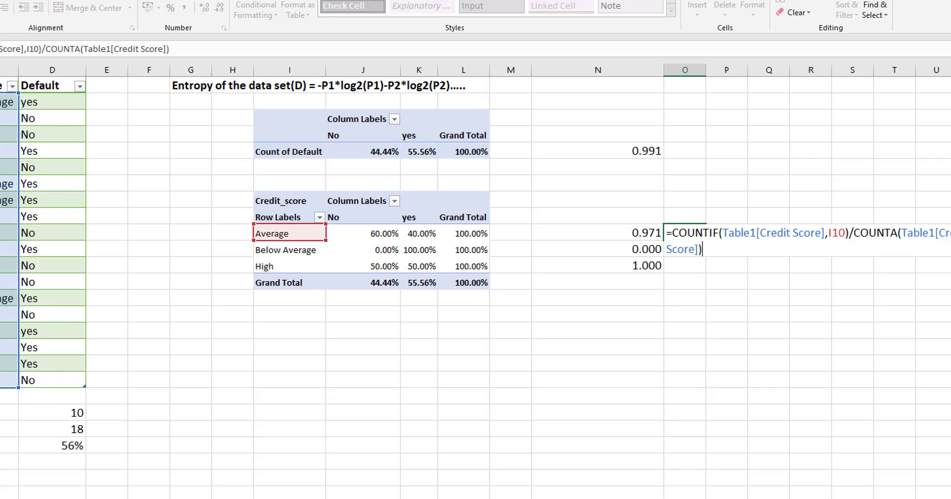
pyautogui.press('Return')
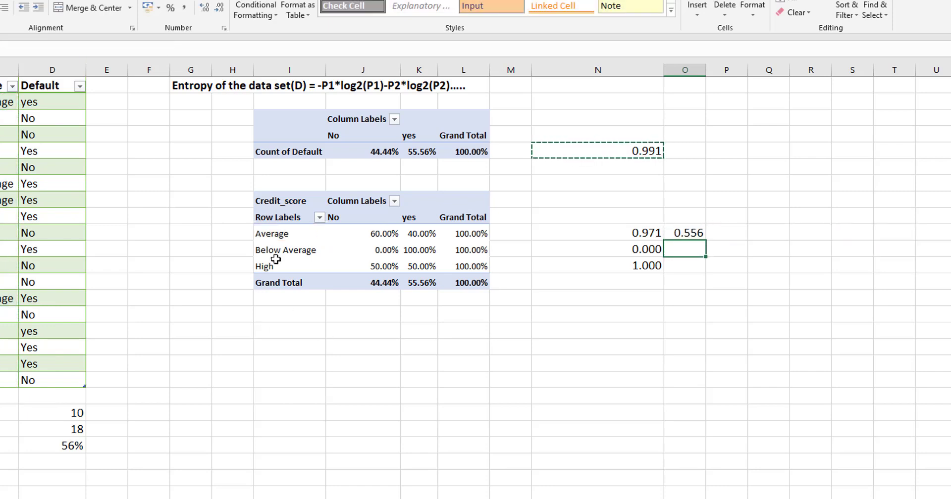
# Step: Fill the share formula down to O12, giving 0.222 for Below Average and High
pyautogui.click(682, 234)
pyautogui.moveTo(706, 243); pyautogui.dragTo(703, 273)
pyautogui.click(691, 250)
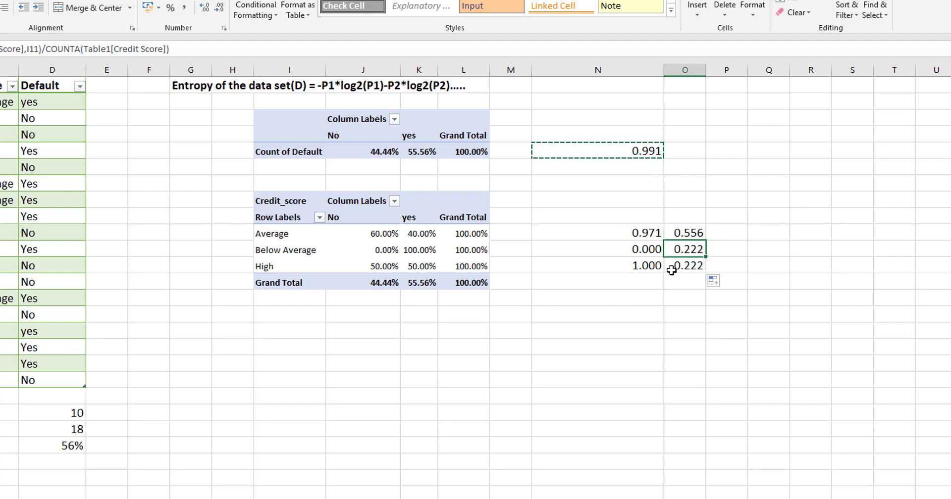
pyautogui.click(674, 268)
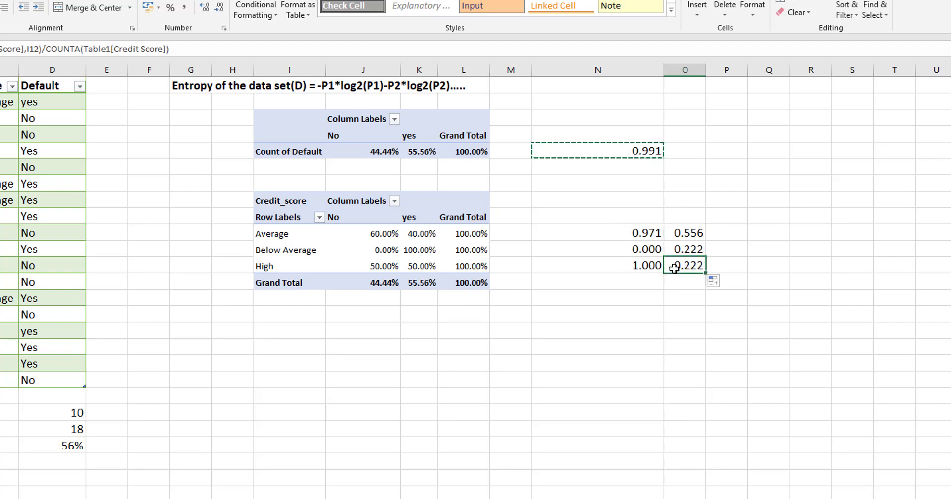
pyautogui.click(732, 232)
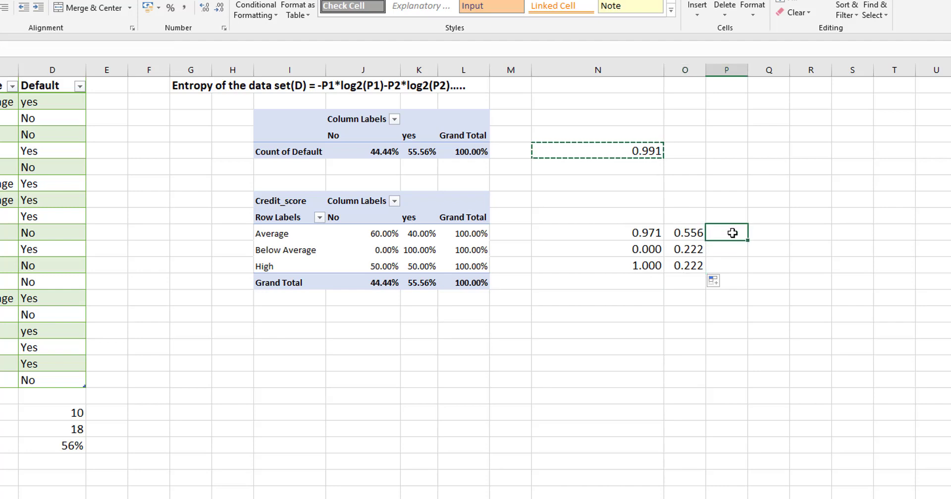
# Step: Compute weighted entropy =N10*O10 in P10 and fill it down to P12
pyautogui.write('=')
pyautogui.click(615, 236)
pyautogui.write('*')
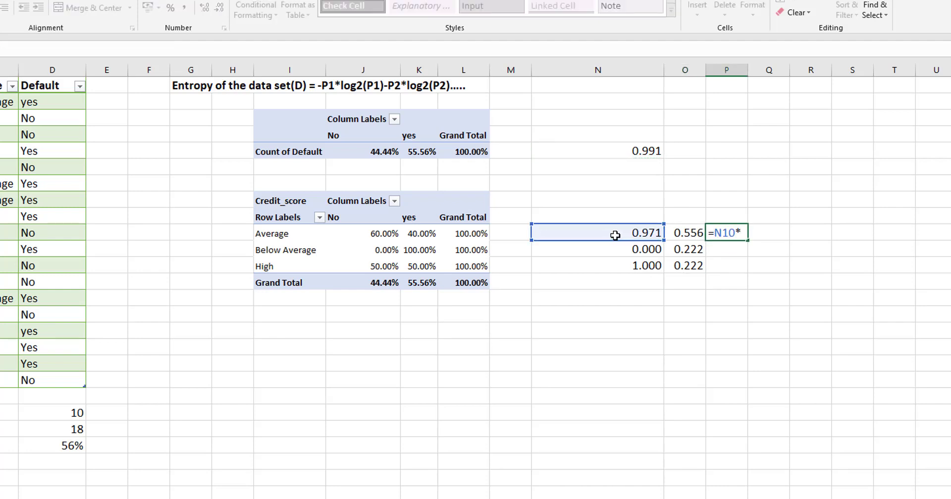
pyautogui.click(671, 232)
pyautogui.press('Return')
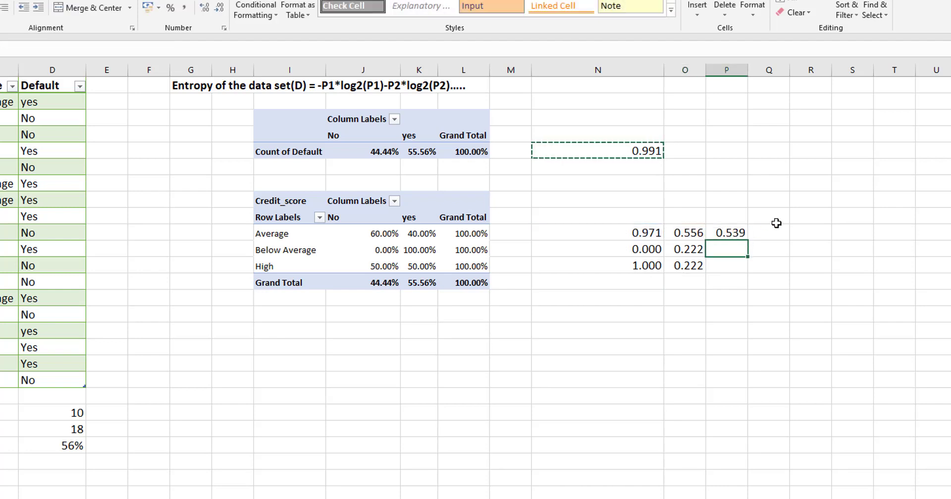
pyautogui.click(729, 232)
pyautogui.moveTo(749, 240); pyautogui.dragTo(753, 271)
# Step: AutoSum the weighted entropies into P13 (0.762) and give it a top and double bottom border
pyautogui.click(733, 287)
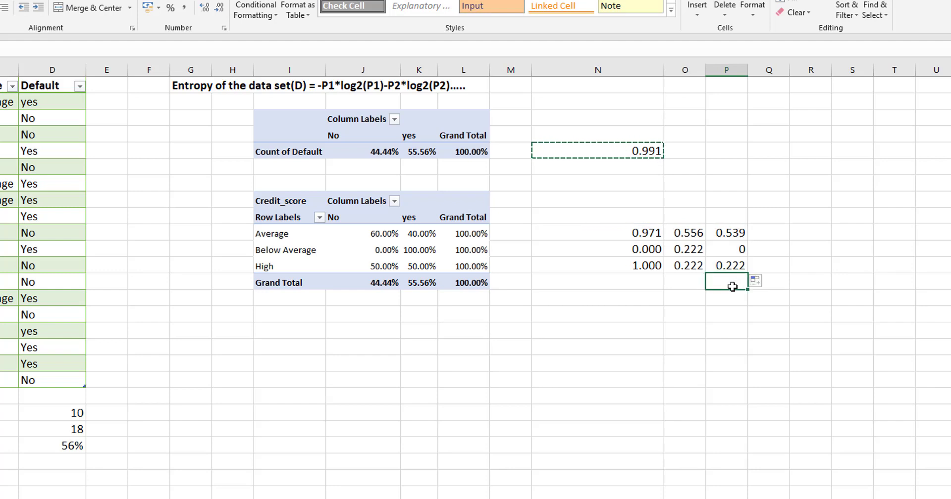
pyautogui.hotkey('alt', '=')
pyautogui.press('Return')
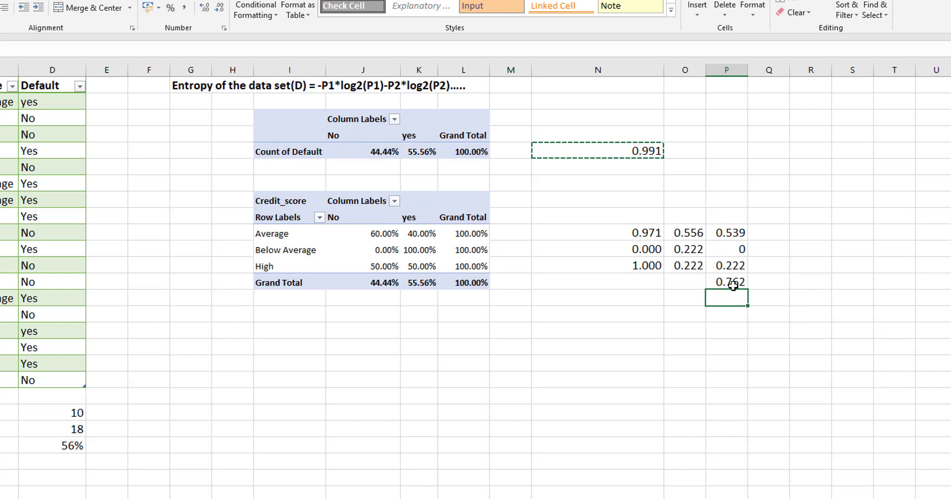
pyautogui.click(733, 283)
pyautogui.rightClick(733, 283)
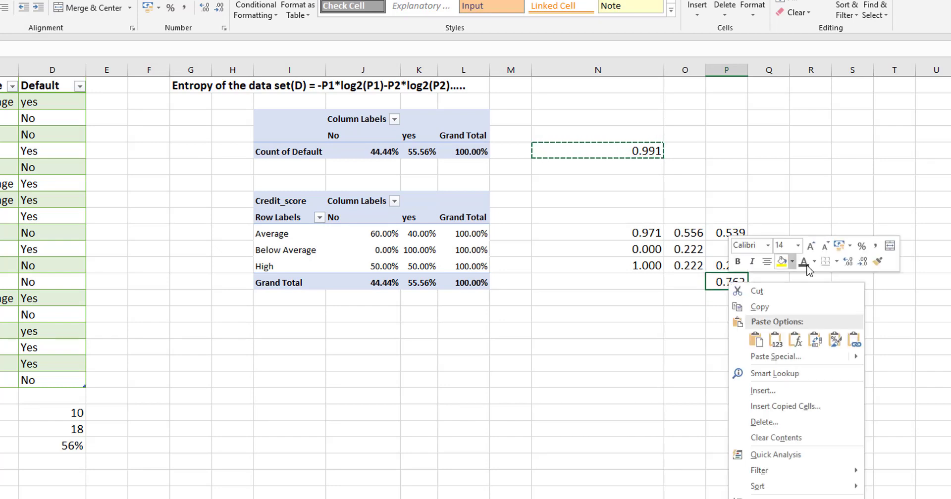
pyautogui.click(837, 262)
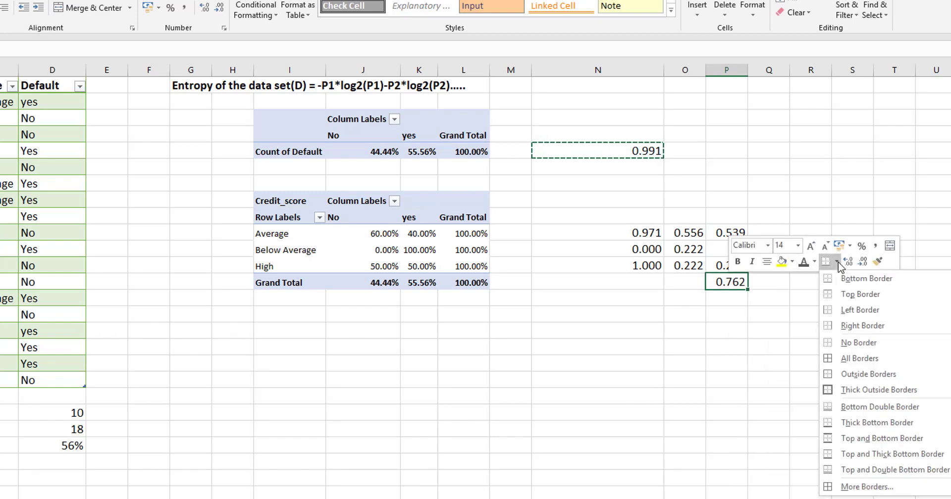
pyautogui.click(863, 472)
pyautogui.click(851, 462)
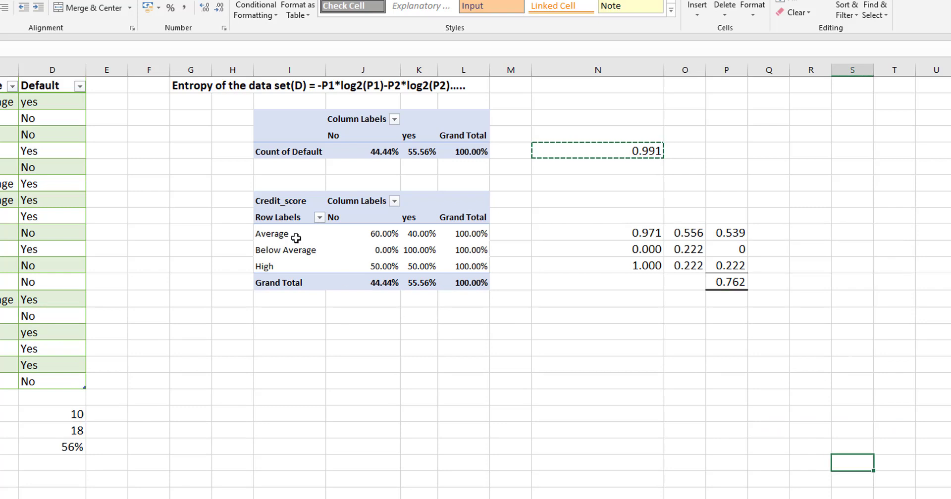
pyautogui.moveTo(453, 247)
# Step: Enter =N5-P13 in R13, subtracting weighted entropy 0.762 from 0.991 for an information gain of 0.229
pyautogui.click(803, 286)
pyautogui.write('=')
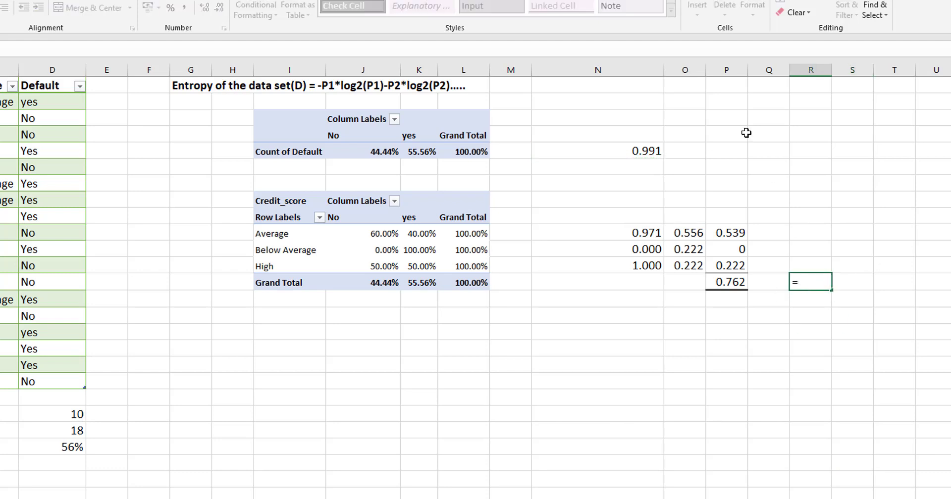
pyautogui.click(609, 151)
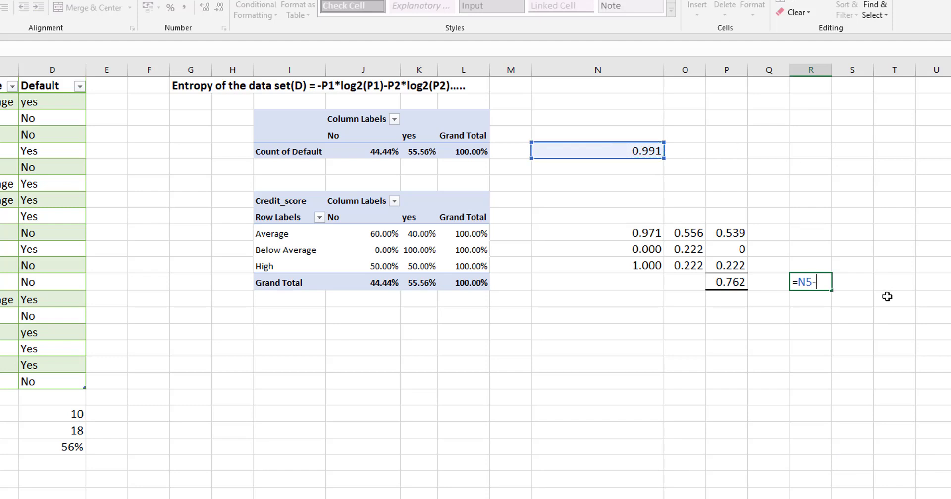
pyautogui.click(725, 282)
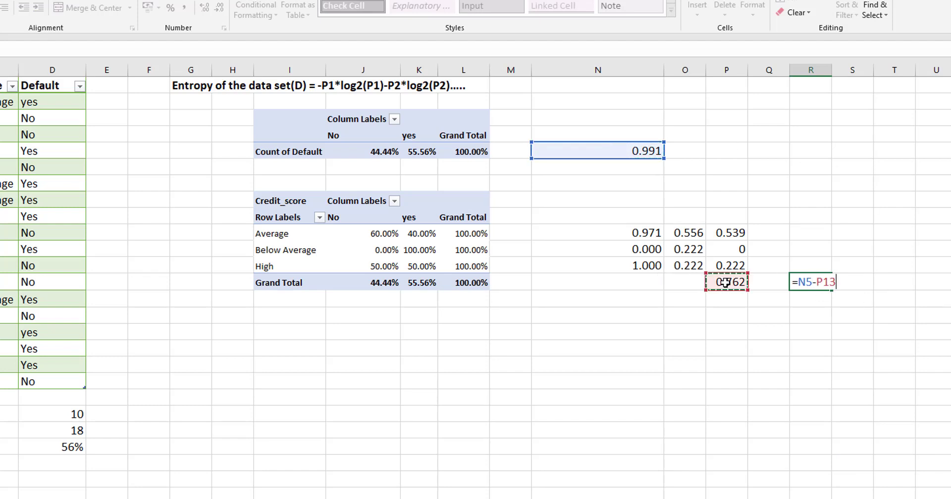
pyautogui.press('Return')
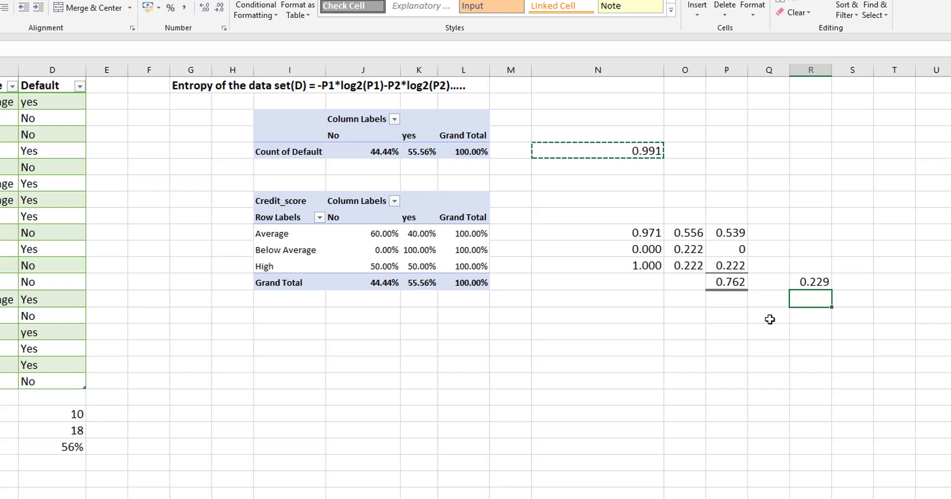
pyautogui.click(731, 281)
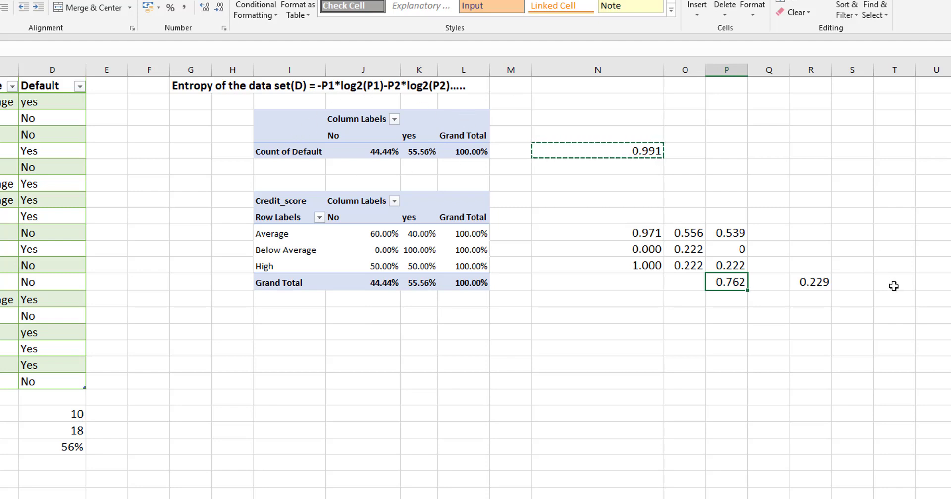
pyautogui.click(815, 282)
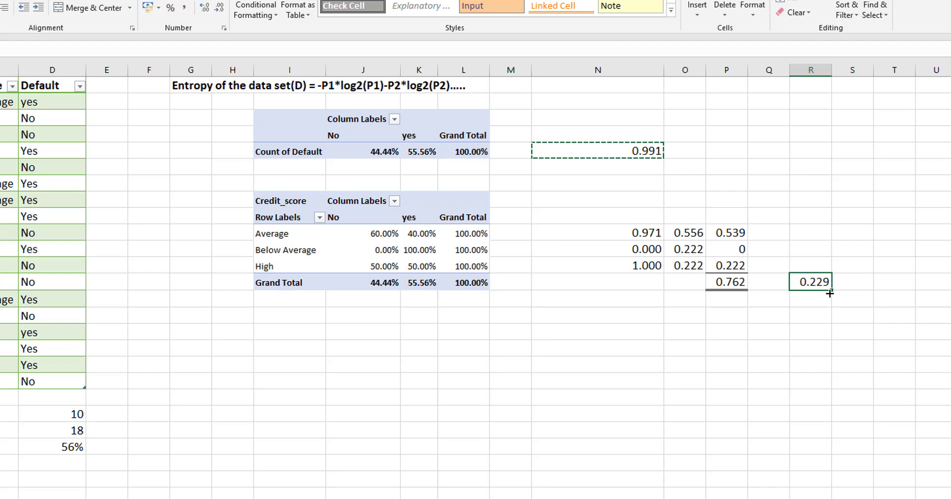